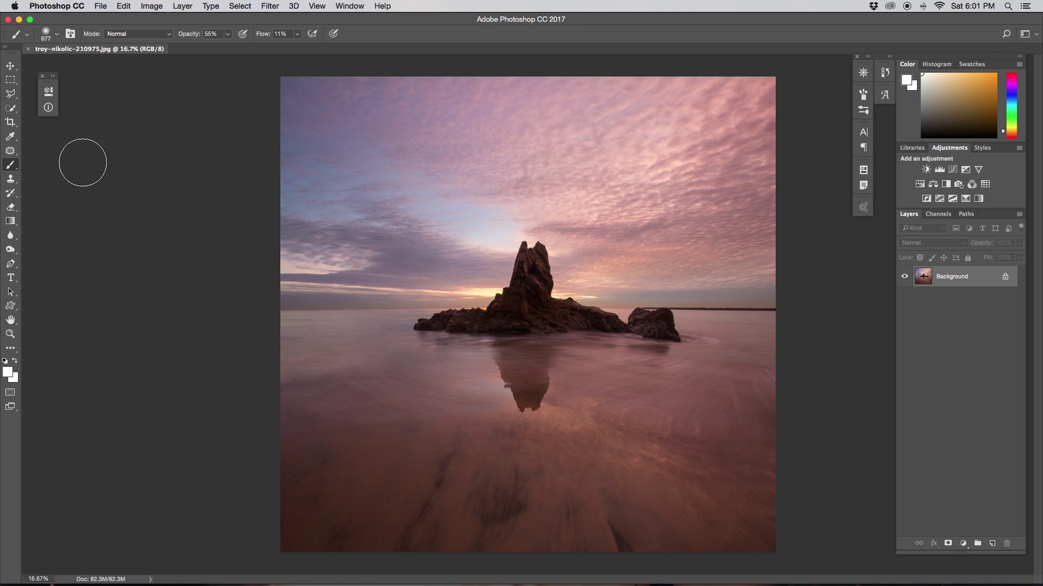
# - Brush a Quick Selection over the sky above the horizon, then zoom in on the rocks
pyautogui.click(10, 108)
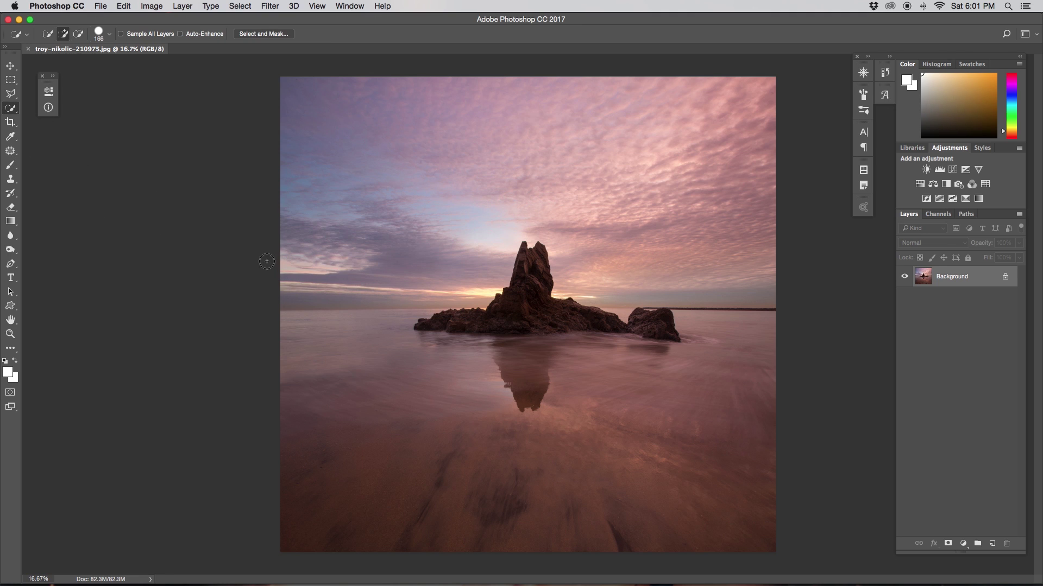
pyautogui.moveTo(324, 283)
pyautogui.mouseDown()
pyautogui.moveTo(404, 285)
pyautogui.moveTo(465, 268)
pyautogui.moveTo(545, 199)
pyautogui.moveTo(575, 200)
pyautogui.moveTo(639, 230)
pyautogui.mouseUp()
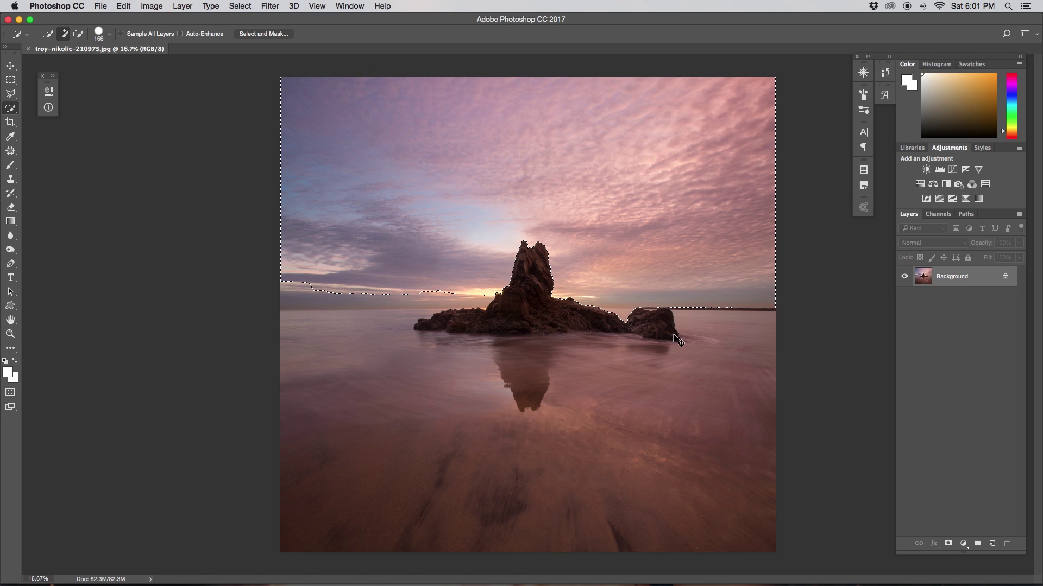
pyautogui.press('super+plus')
pyautogui.press('super+plus')
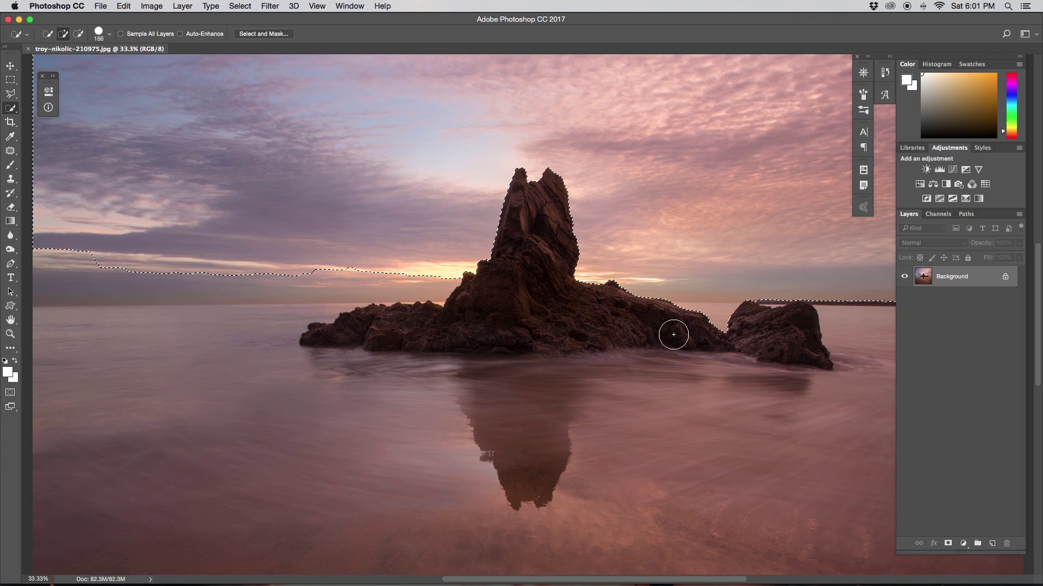
# - Subtract the rocks and the gaps between them, trimming the selection's left edge to the horizon
pyautogui.keyDown('alt'); pyautogui.click(717, 331); pyautogui.keyUp('alt')
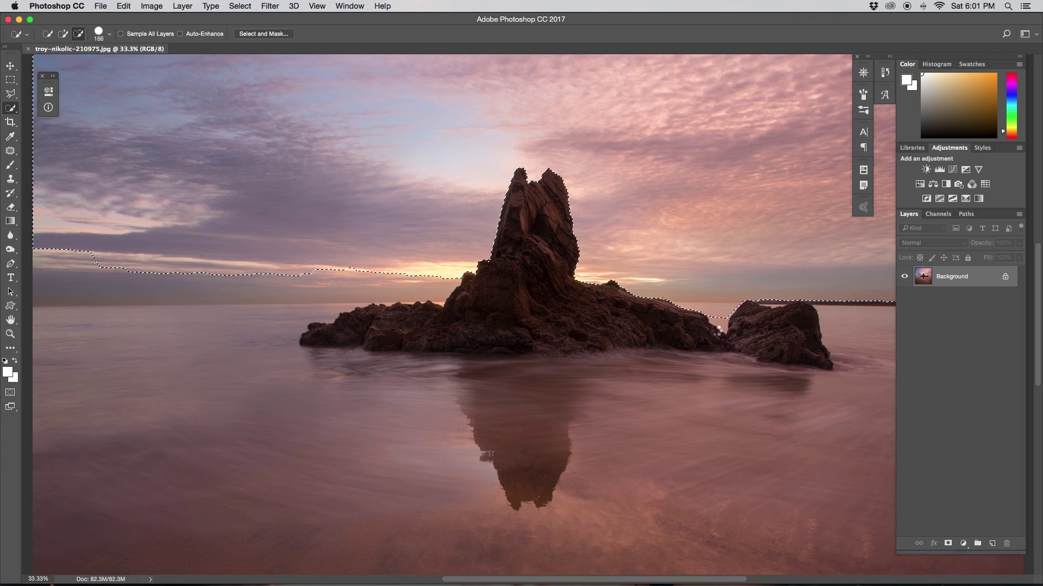
pyautogui.keyDown('alt'); pyautogui.click(675, 325); pyautogui.keyUp('alt')
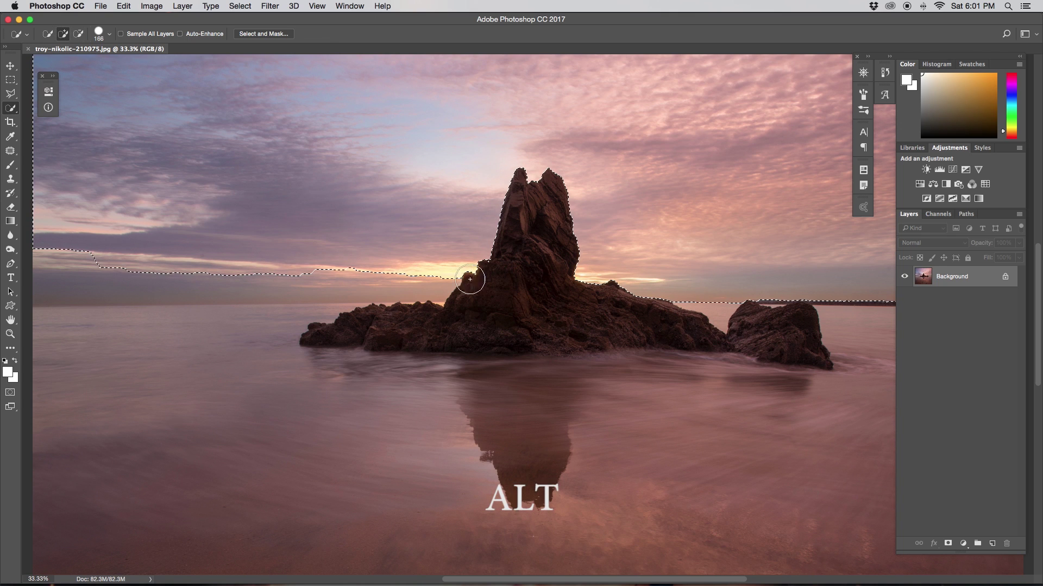
pyautogui.moveTo(470, 279); pyautogui.dragTo(285, 280)
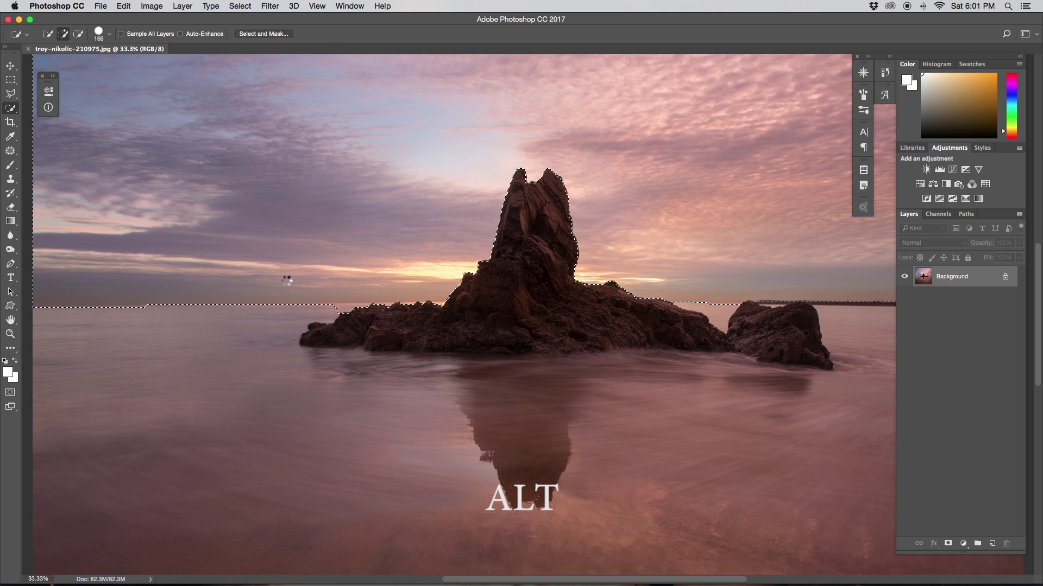
pyautogui.hscroll(-3, 286, 281)
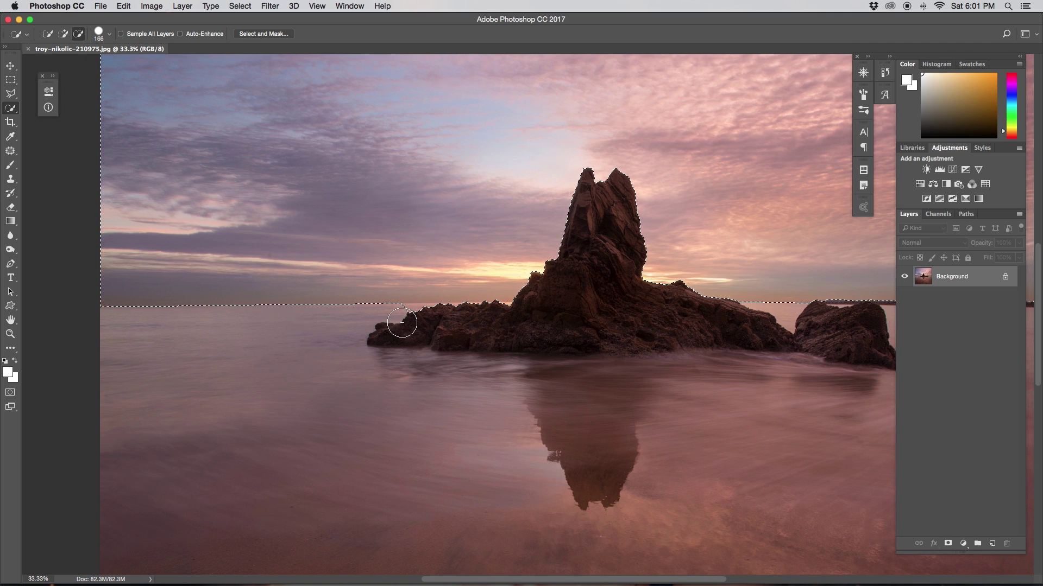
pyautogui.moveTo(402, 323); pyautogui.dragTo(514, 324)
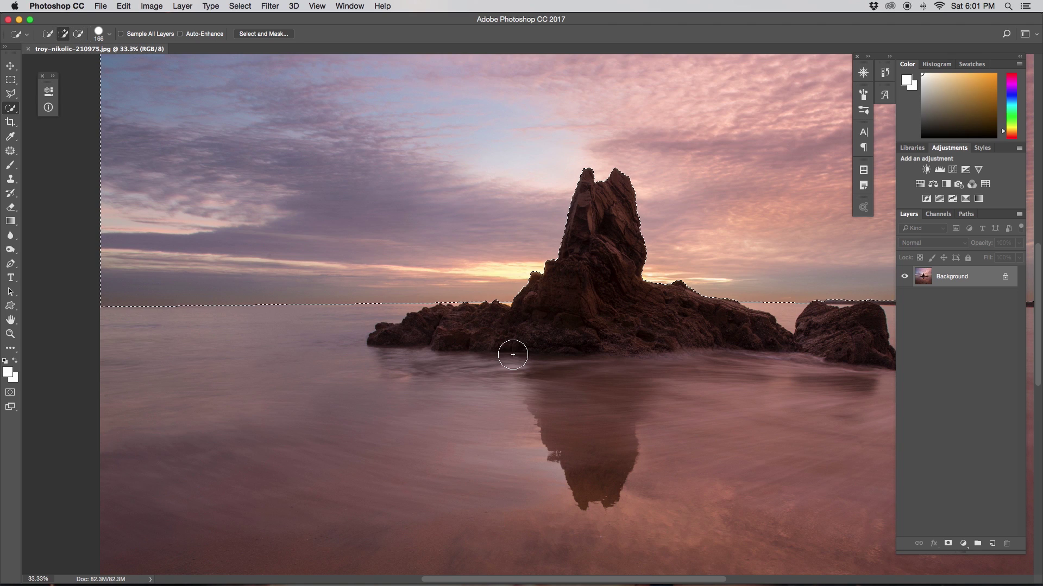
pyautogui.scroll(2, 119, 321)
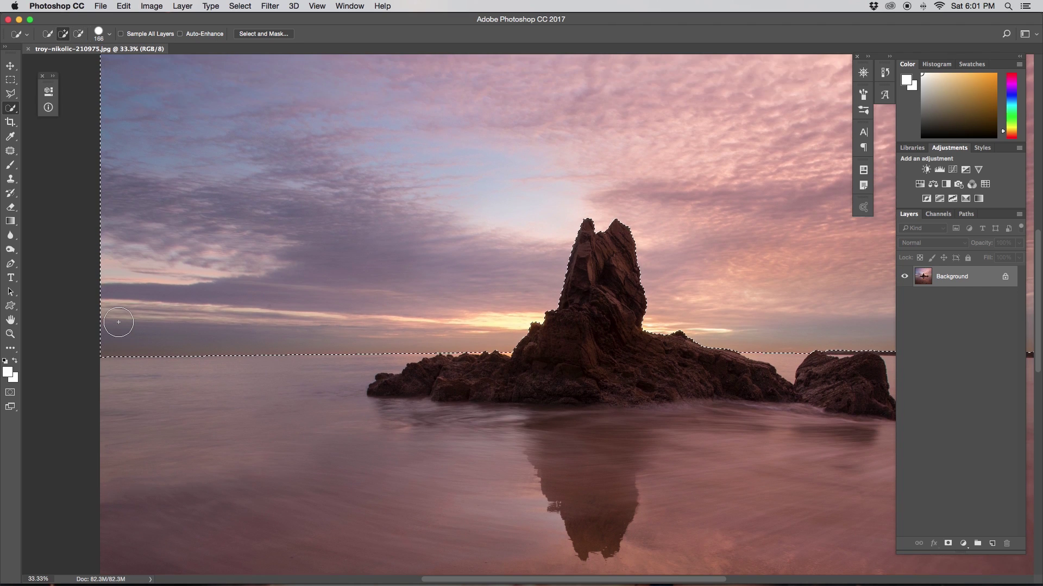
pyautogui.hscroll(5, 117, 326)
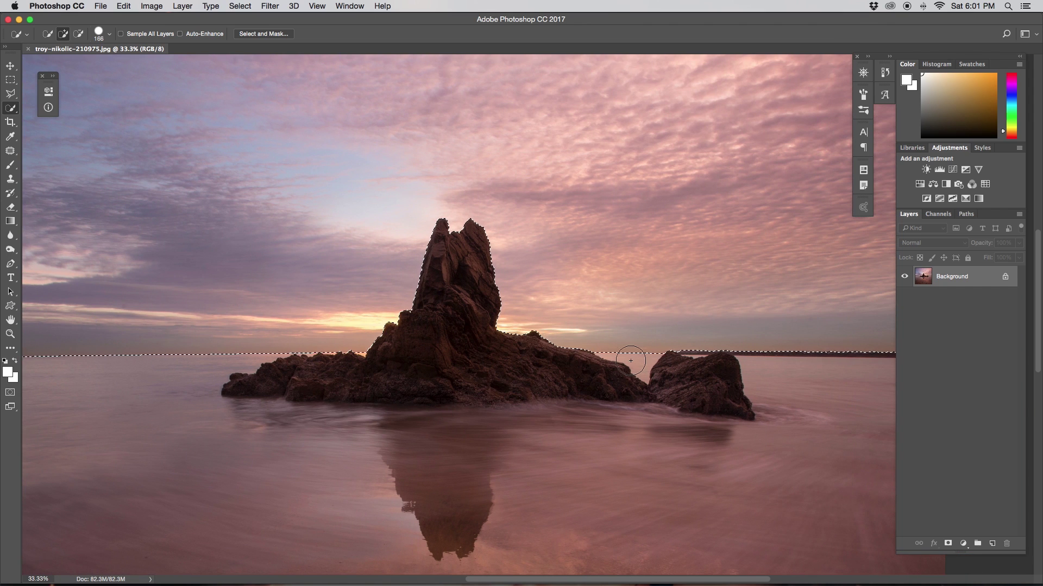
pyautogui.hscroll(2, 624, 358)
pyautogui.hscroll(3, 663, 368)
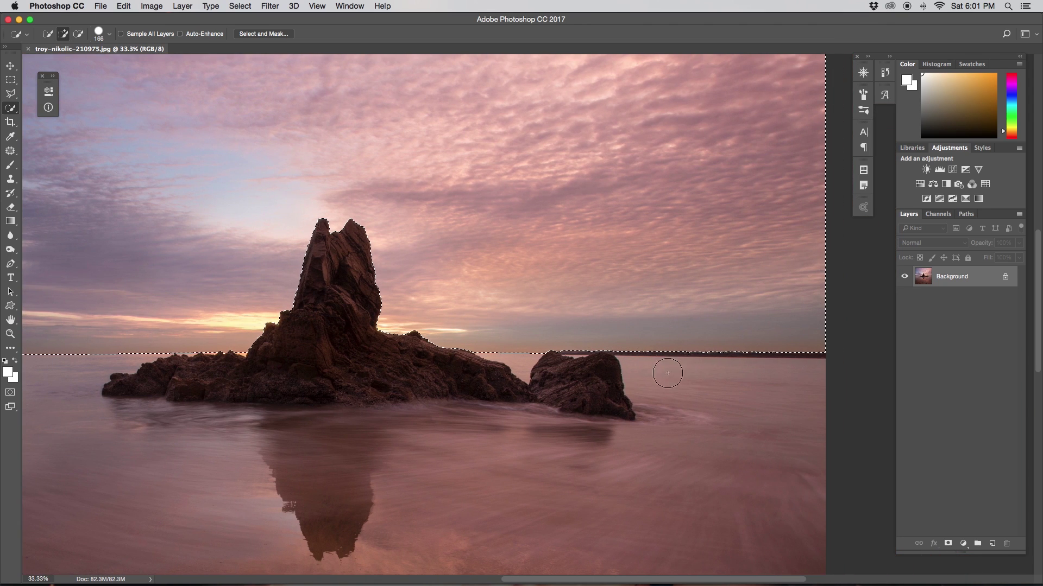
pyautogui.hscroll(-5, 694, 377)
pyautogui.press('super+minus')
pyautogui.press('super+minus')
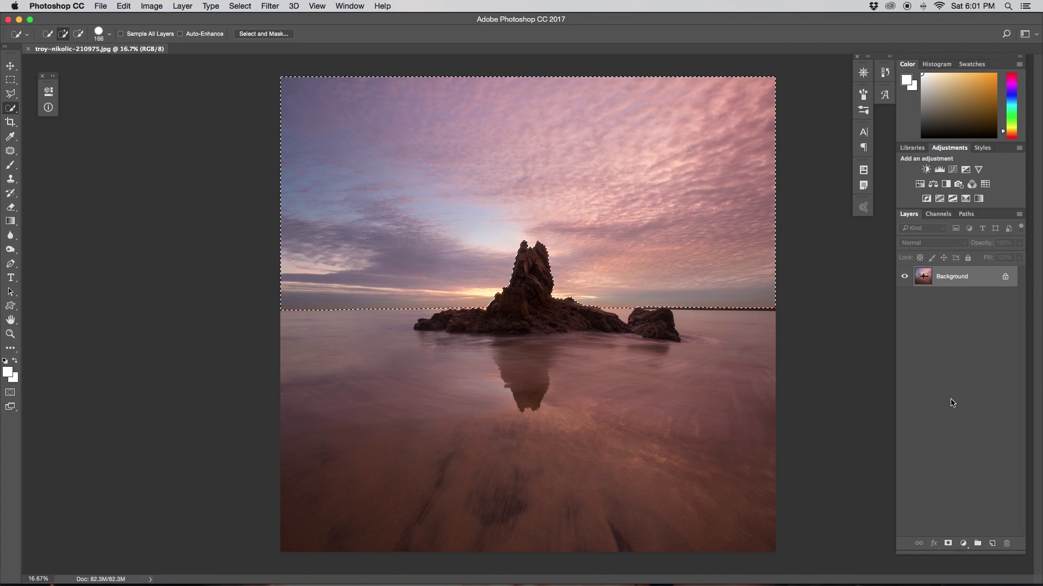
# - Mask the layer to the sky selection and duplicate it with the copy's mask inverted
pyautogui.click(948, 544)
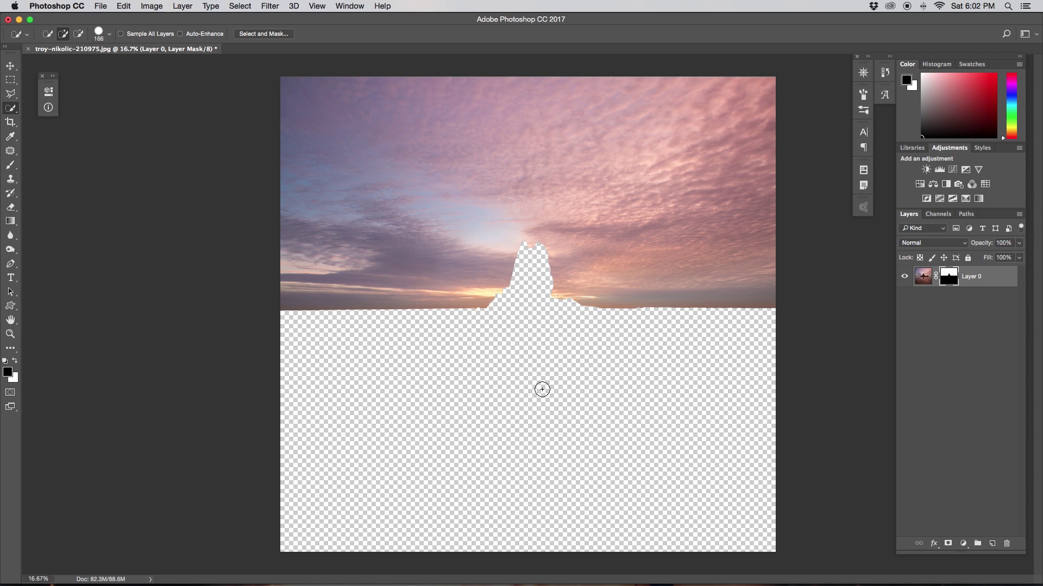
pyautogui.press('super+j')
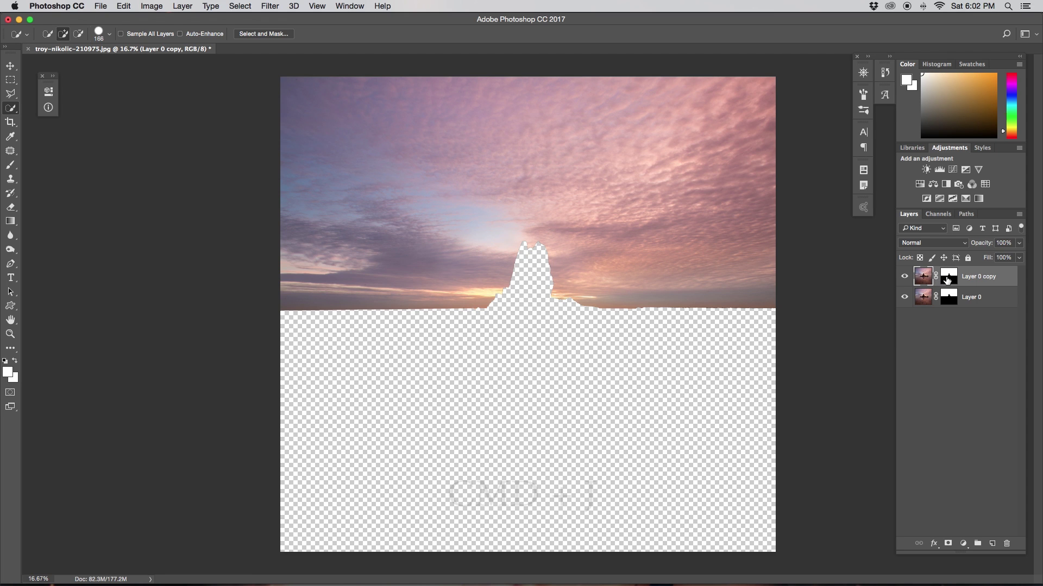
pyautogui.click(943, 276)
pyautogui.press('super+i')
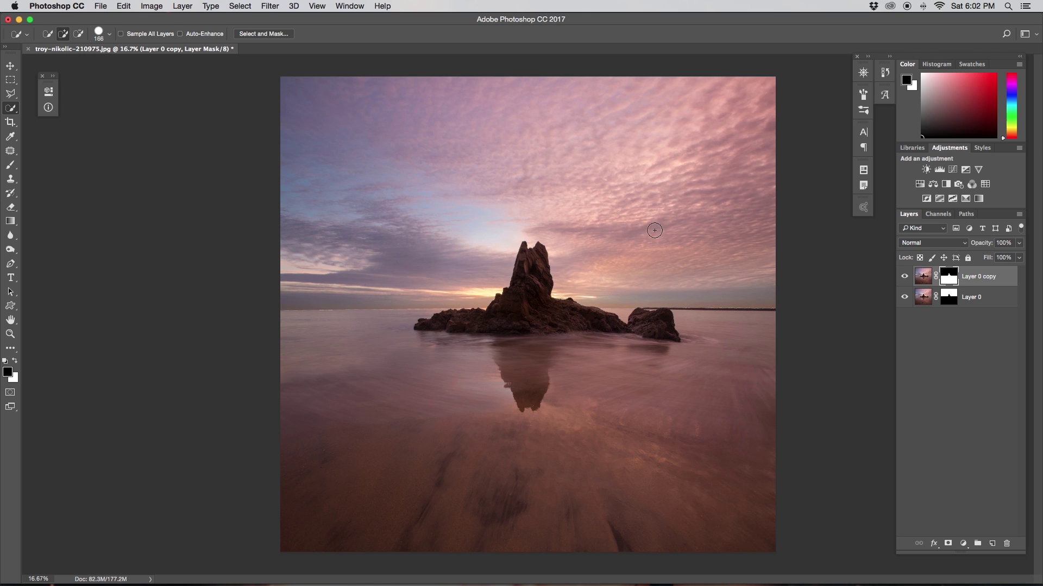
# - Toggle each layer's visibility to check the sky and foreground split
pyautogui.click(904, 278)
pyautogui.click(905, 278)
pyautogui.click(905, 297)
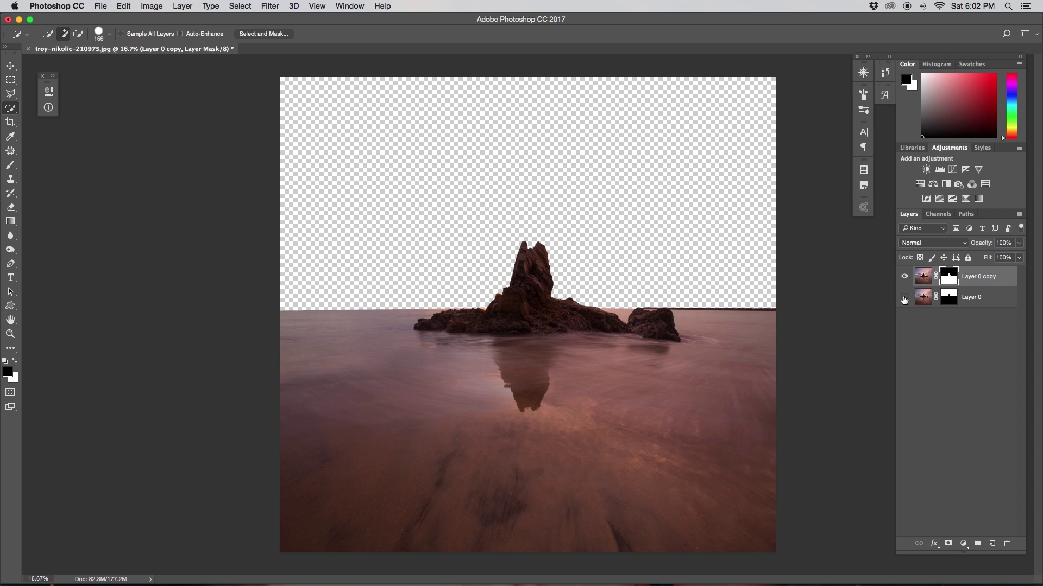
pyautogui.click(905, 297)
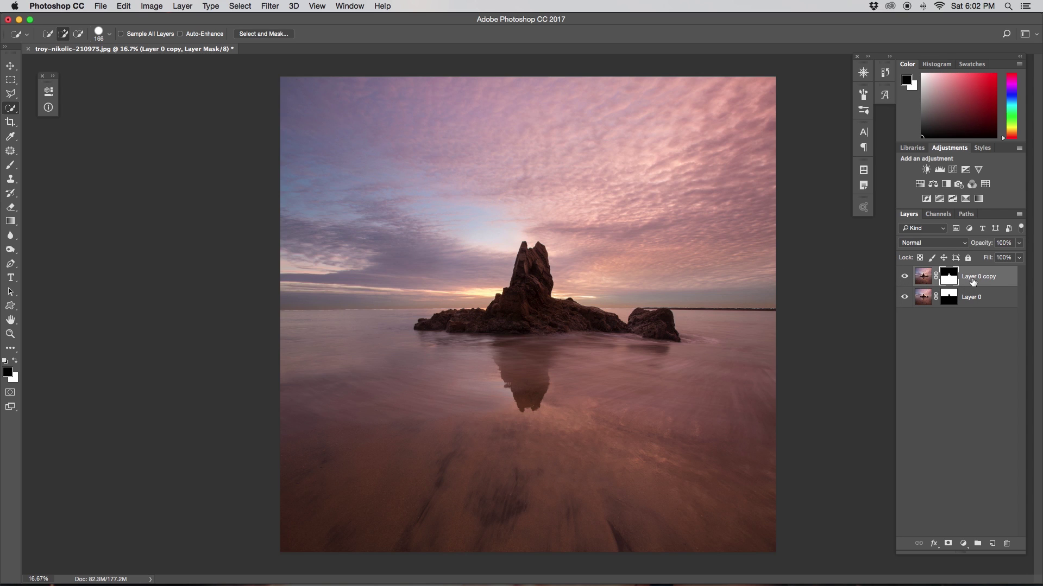
# - Rename the top layer 'foreground' and the bottom layer 'sky'
pyautogui.doubleClick(975, 278)
pyautogui.press('BackSpace')
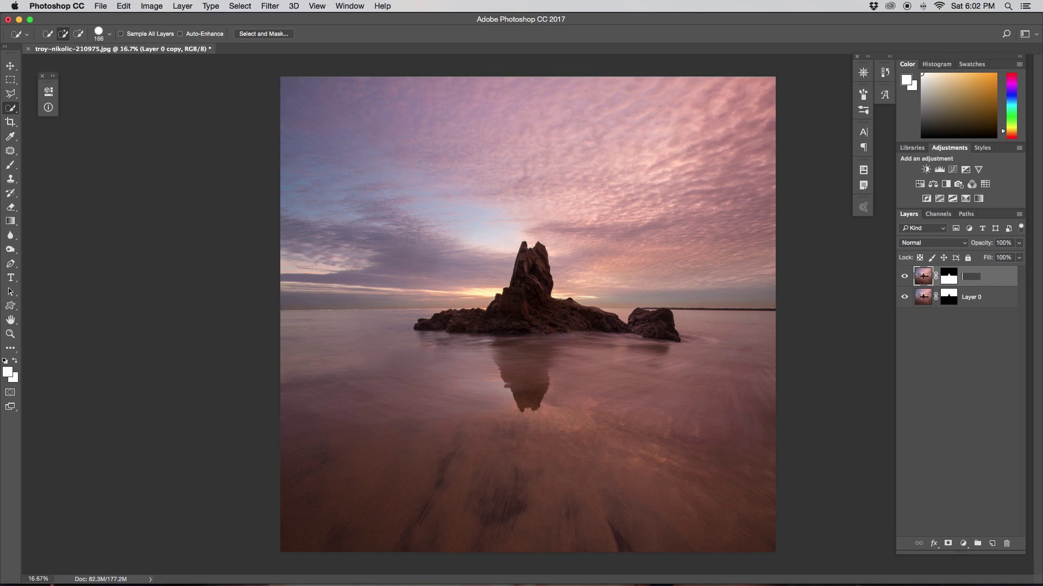
pyautogui.write('foreground')
pyautogui.press('Return')
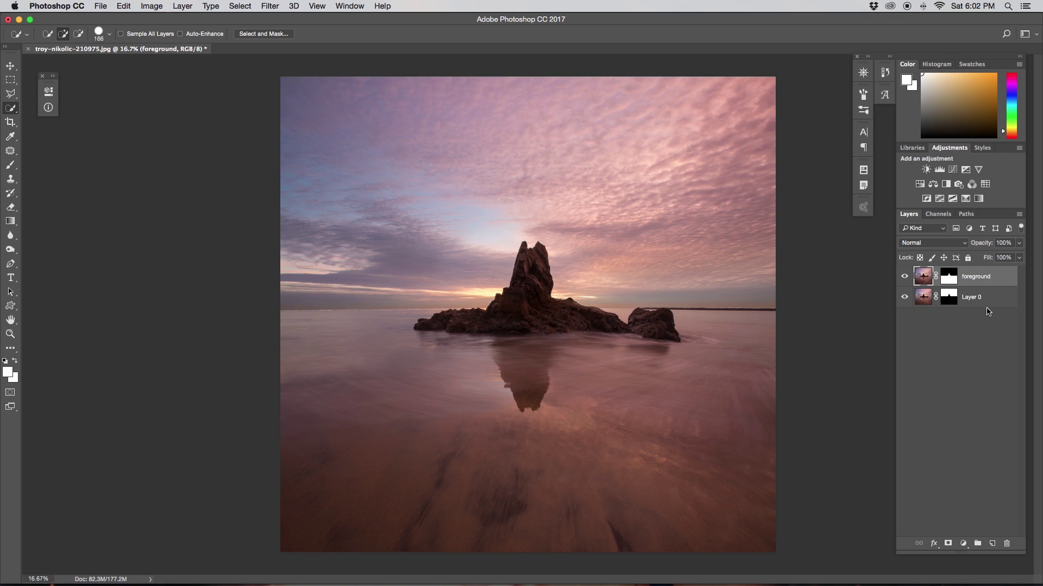
pyautogui.doubleClick(982, 296)
pyautogui.write('sky')
pyautogui.press('Return')
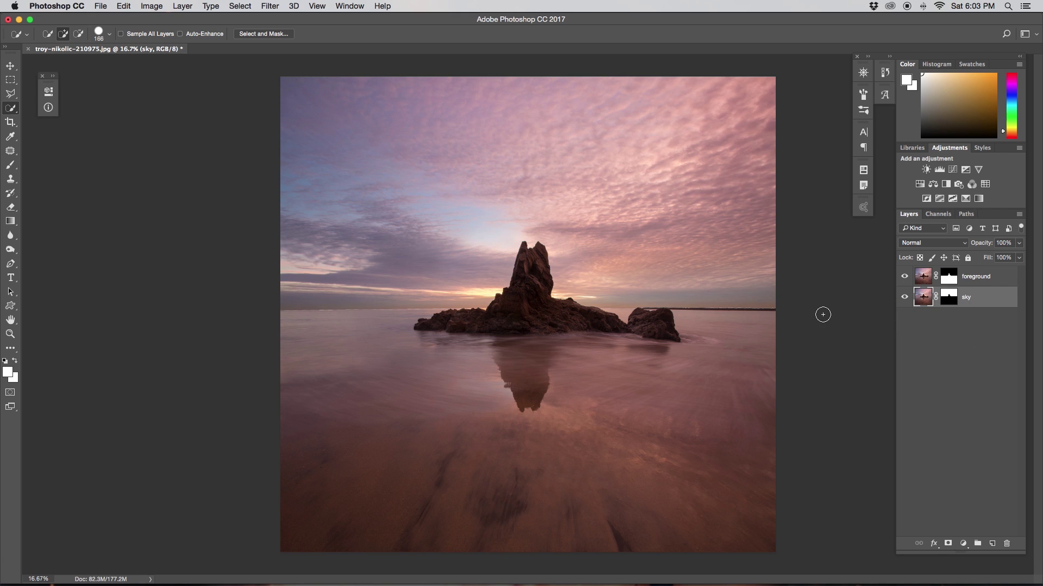
# - Apply a Zoom-method Radial Blur of amount 20 at Good quality to the sky layer
pyautogui.click(270, 6)
pyautogui.moveTo(375, 135)
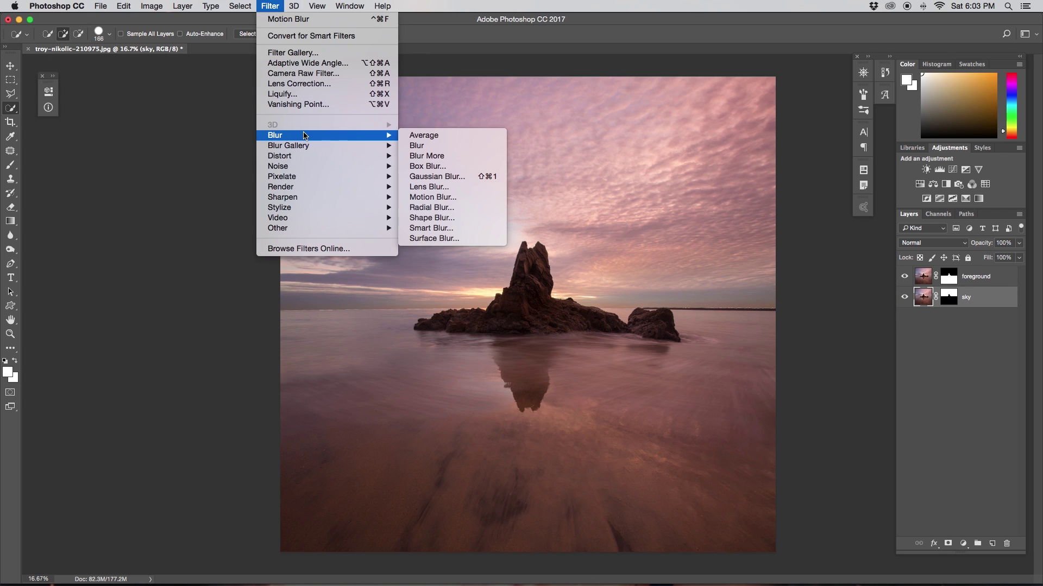
pyautogui.click(457, 208)
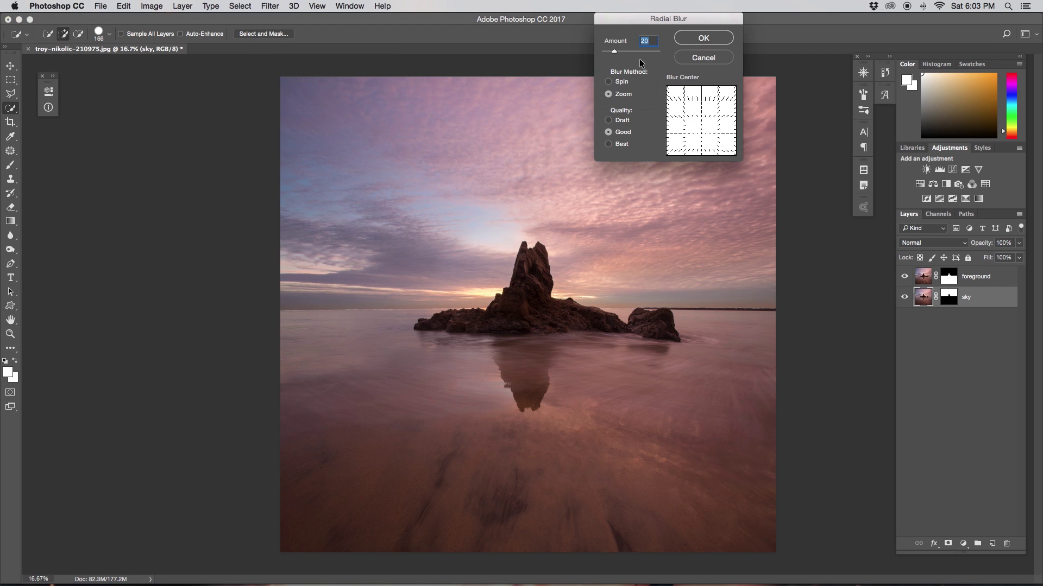
pyautogui.moveTo(663, 19); pyautogui.dragTo(220, 125)
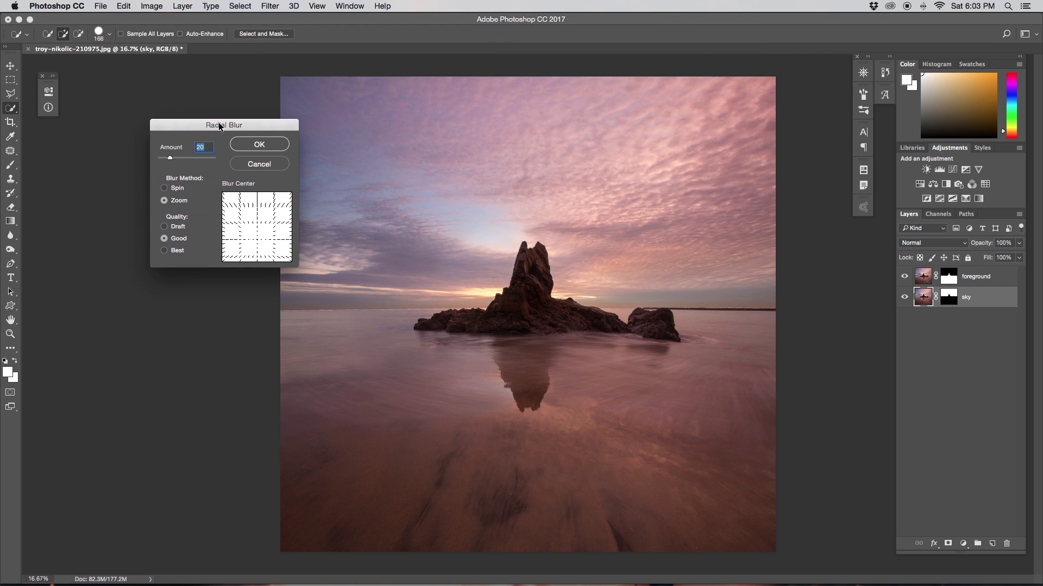
pyautogui.click(165, 187)
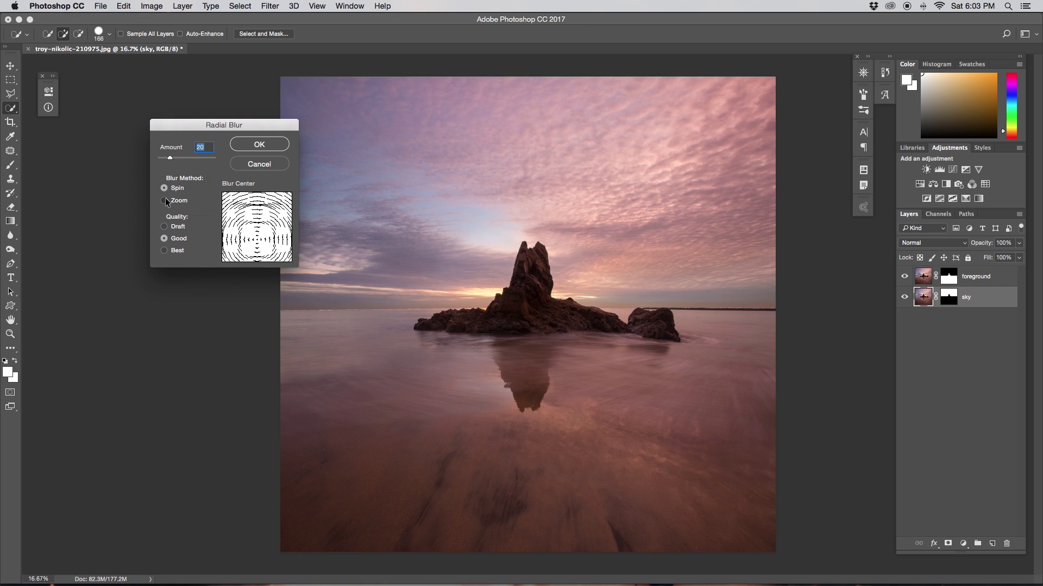
pyautogui.click(165, 199)
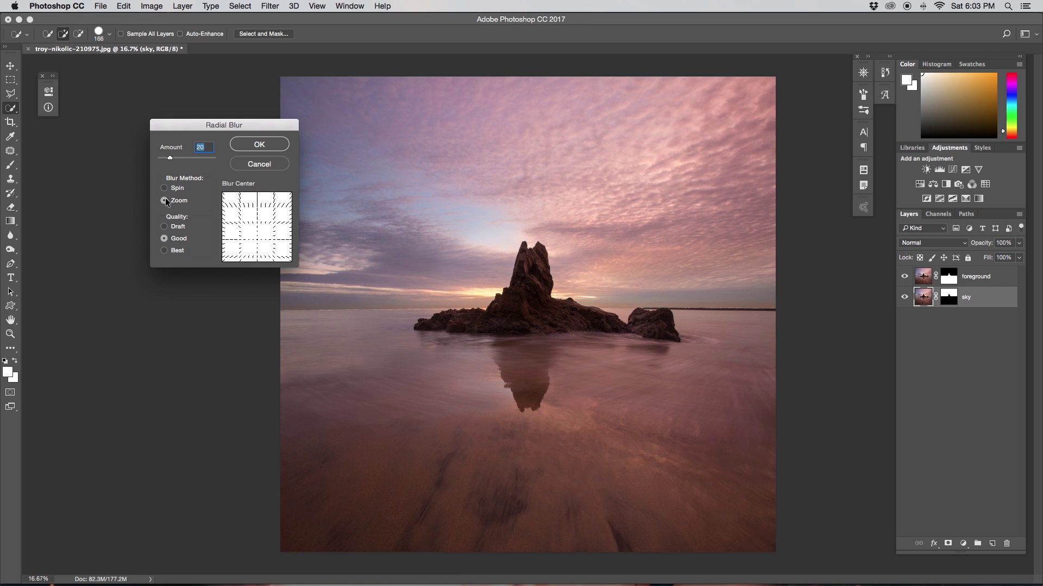
pyautogui.click(258, 142)
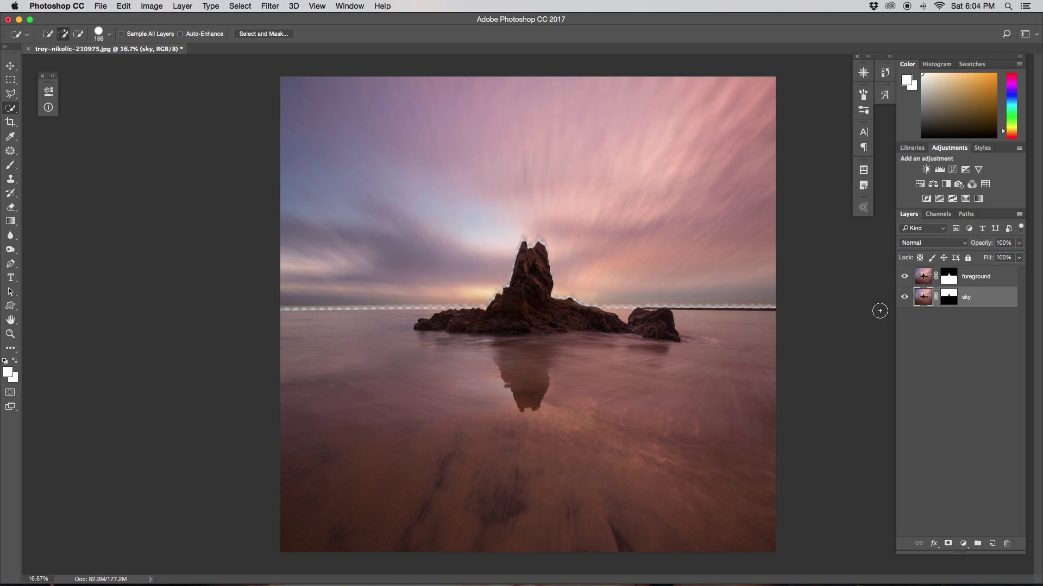
# - Stretch the sky layer to 115.97% height and align its top with the canvas top
pyautogui.press('v')
pyautogui.moveTo(528, 80); pyautogui.dragTo(528, 40)
pyautogui.moveTo(546, 145)
pyautogui.mouseDown()
pyautogui.moveTo(546, 159)
pyautogui.moveTo(546, 149)
pyautogui.mouseUp()
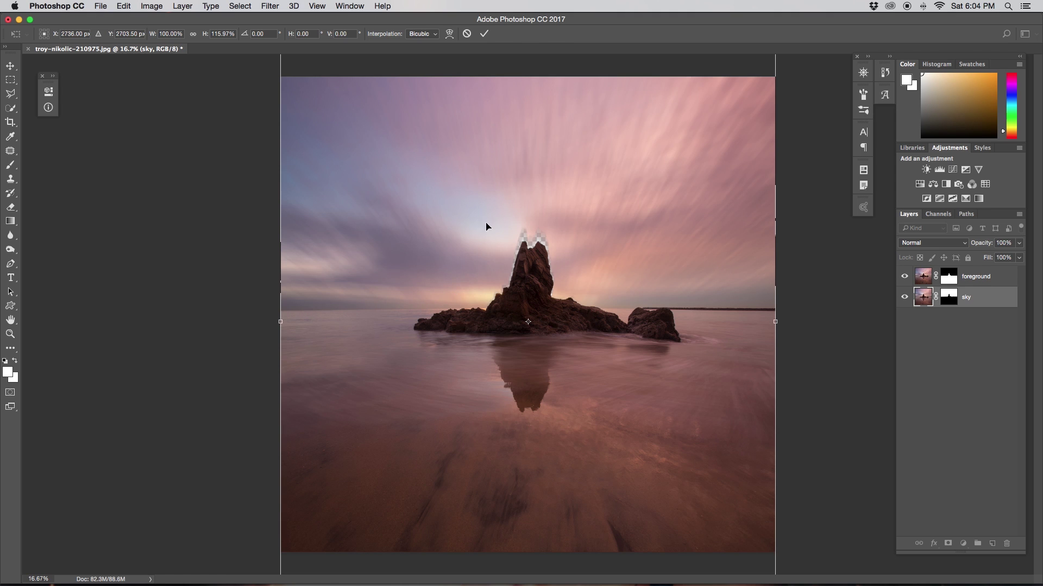
pyautogui.moveTo(486, 226); pyautogui.dragTo(525, 198)
# - Pick the Brush on the sky layer's mask with default colours and black as foreground
pyautogui.press('b')
pyautogui.press('super+backslash')
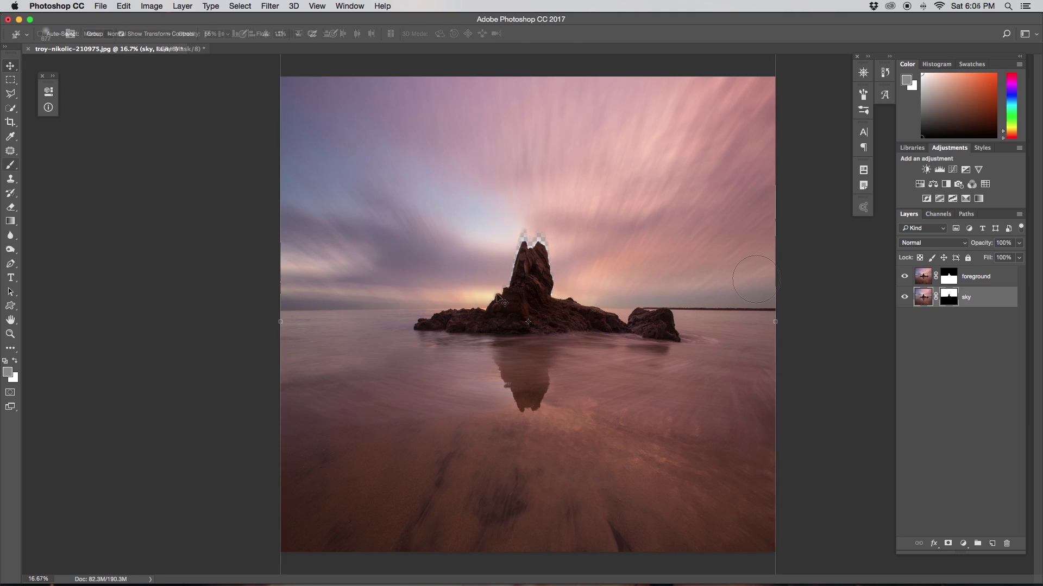
pyautogui.press('d')
pyautogui.press('x')
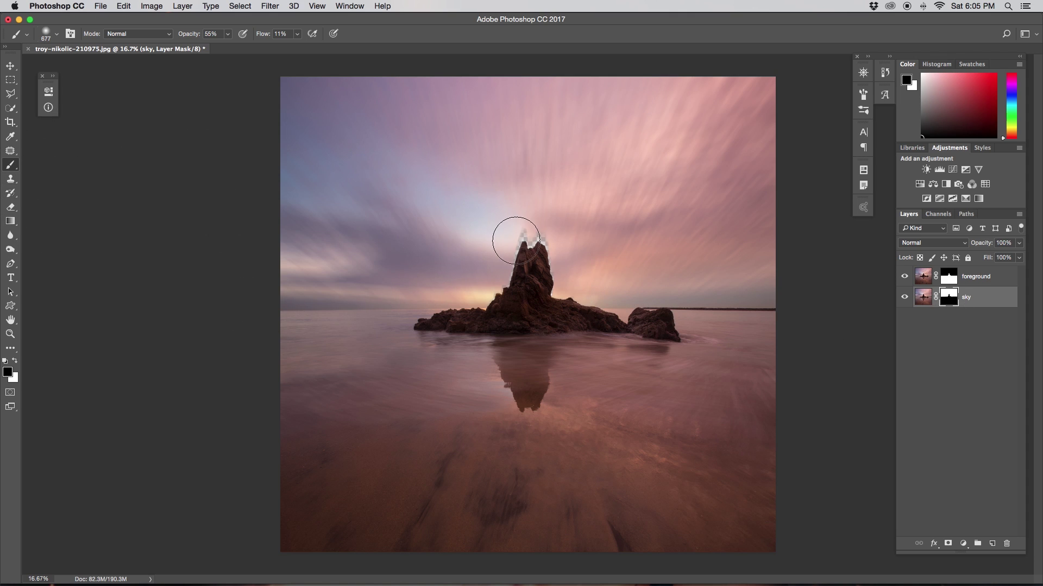
# - Paint the mask around the rock's peak, then switch to white at 100% opacity and flow
pyautogui.moveTo(517, 234); pyautogui.dragTo(515, 240)
pyautogui.click(15, 362)
pyautogui.click(228, 35)
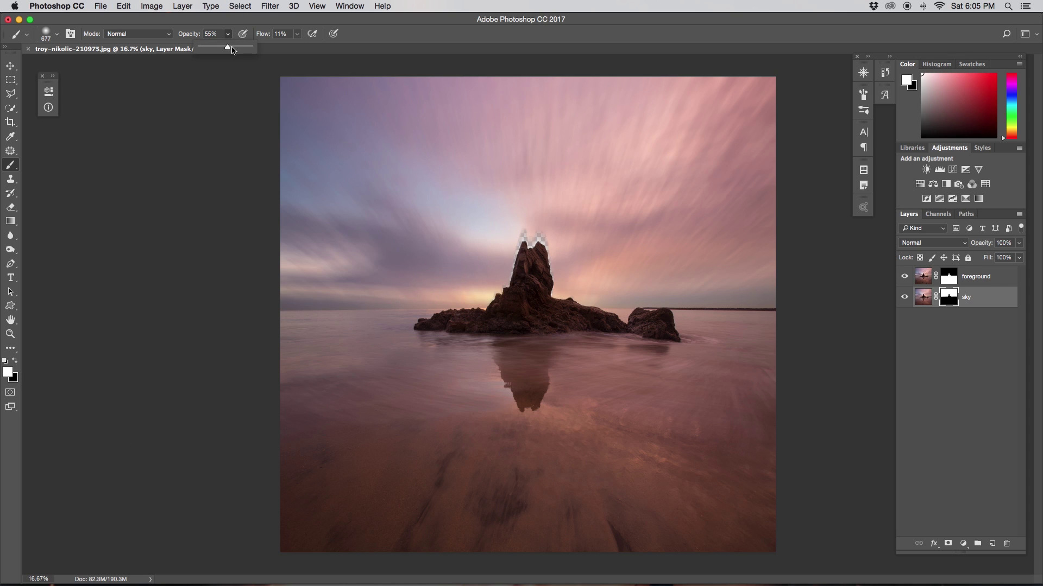
pyautogui.click(299, 34)
pyautogui.moveTo(295, 46); pyautogui.dragTo(343, 46)
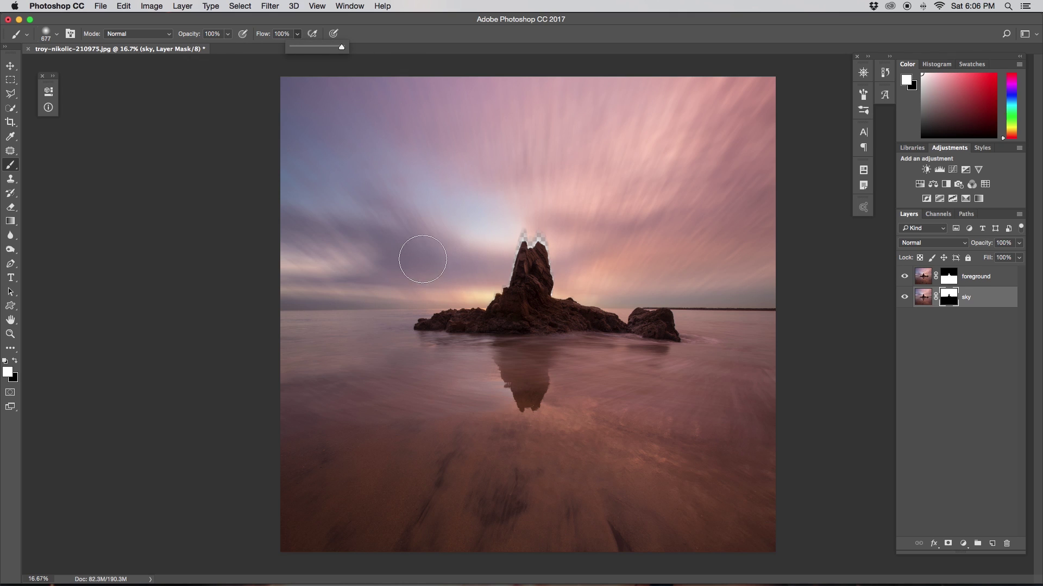
# - Paint blurred sky back over the spire's top and zoom in on the rock
pyautogui.click(484, 205)
pyautogui.moveTo(484, 204)
pyautogui.mouseDown()
pyautogui.moveTo(523, 228)
pyautogui.moveTo(512, 236)
pyautogui.moveTo(530, 240)
pyautogui.moveTo(544, 278)
pyautogui.moveTo(490, 277)
pyautogui.moveTo(546, 273)
pyautogui.moveTo(537, 228)
pyautogui.mouseUp()
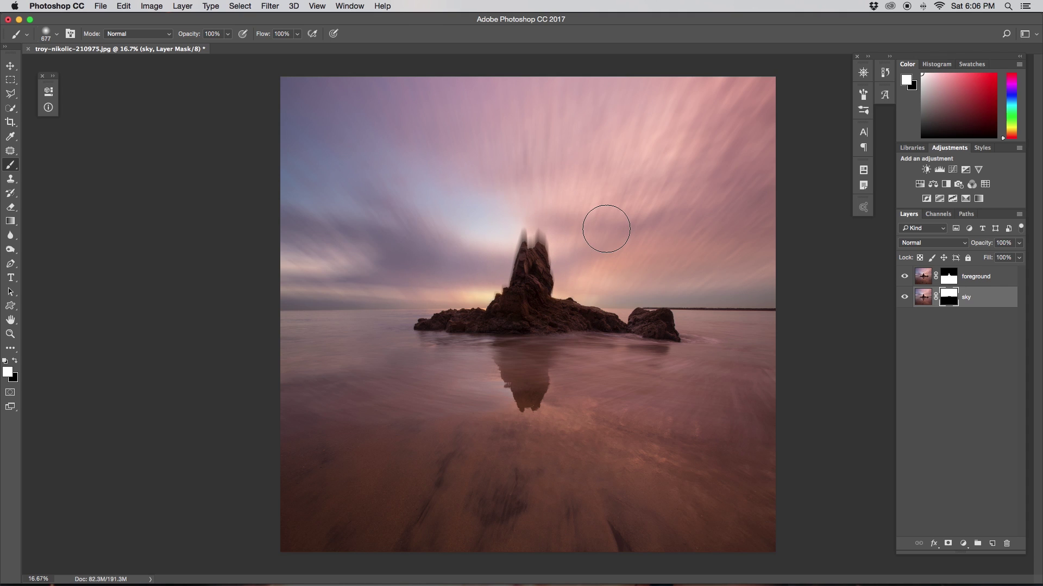
pyautogui.press('super+equal')
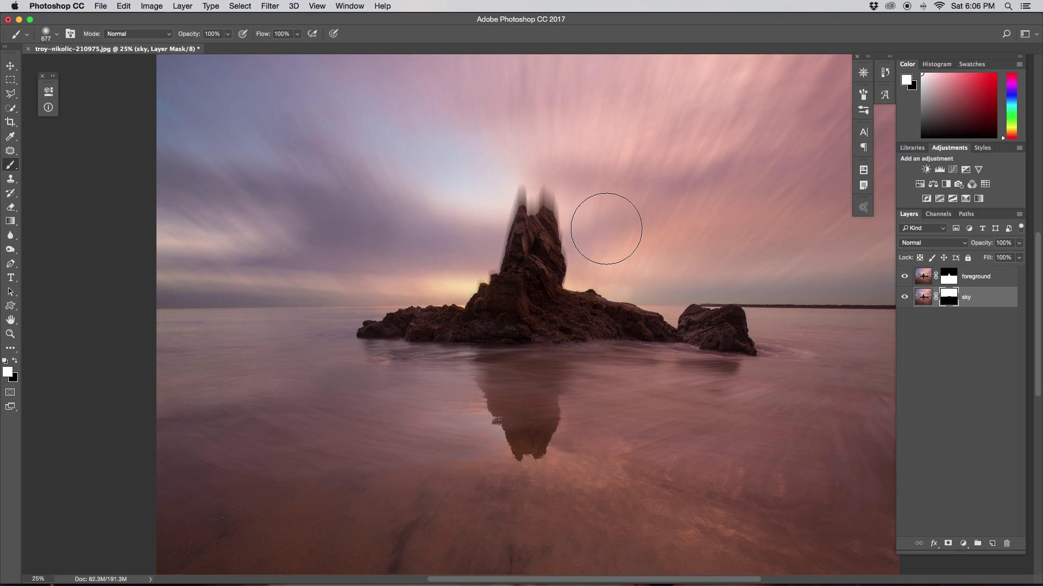
pyautogui.scroll(2, 606, 227)
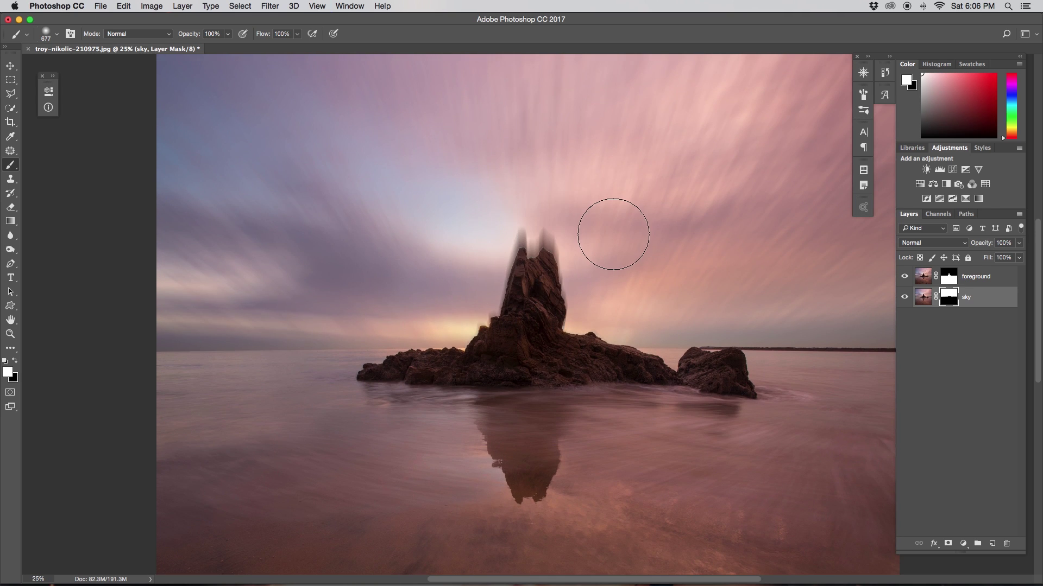
# - Clone clean sky with a 239 Clone Stamp over the ghost above the spire, undoing one bad stroke
pyautogui.click(923, 301)
pyautogui.press('s')
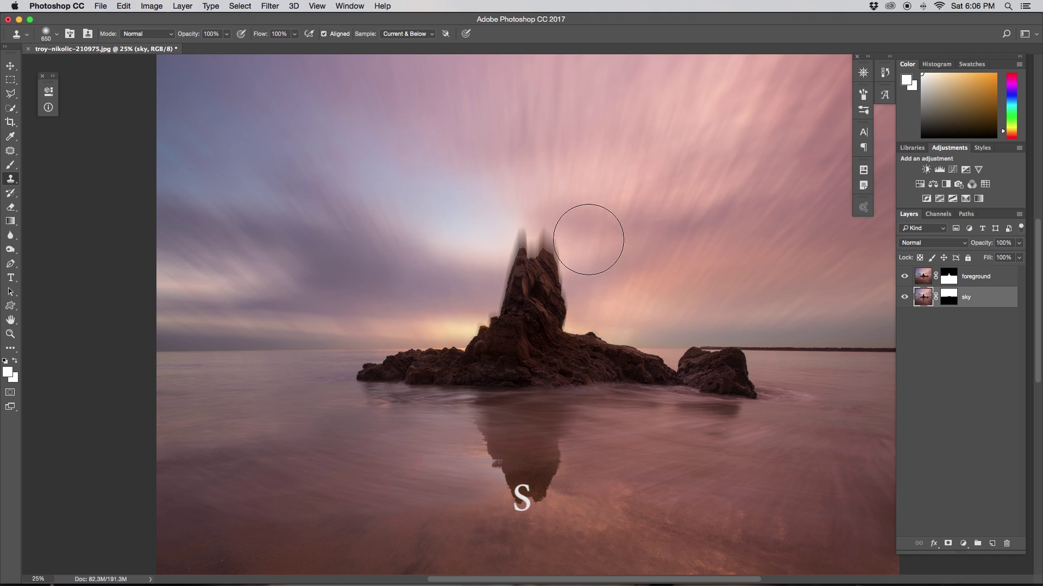
pyautogui.moveTo(597, 239)
pyautogui.mouseDown()
pyautogui.moveTo(608, 239)
pyautogui.moveTo(568, 243)
pyautogui.mouseUp()
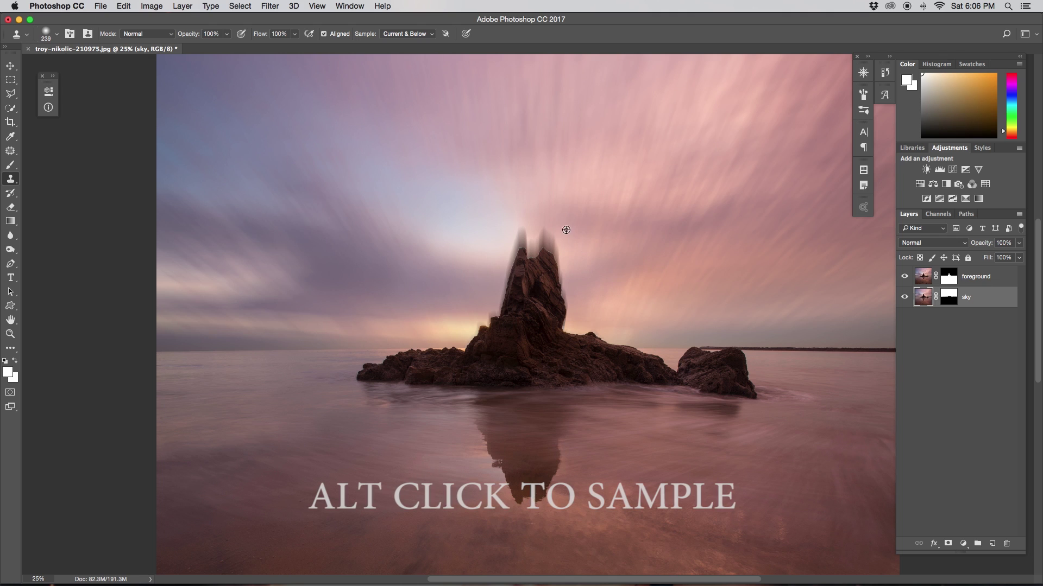
pyautogui.keyDown('alt'); pyautogui.click(569, 239); pyautogui.keyUp('alt')
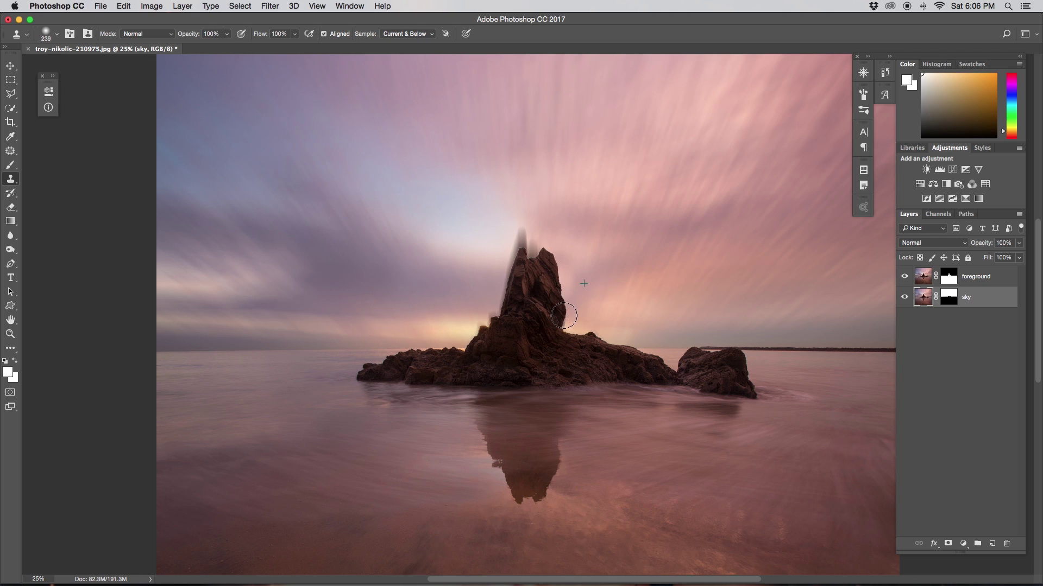
pyautogui.moveTo(559, 328); pyautogui.dragTo(564, 325)
pyautogui.moveTo(519, 234)
pyautogui.mouseDown()
pyautogui.moveTo(532, 253)
pyautogui.moveTo(537, 238)
pyautogui.moveTo(522, 231)
pyautogui.moveTo(545, 233)
pyautogui.moveTo(500, 260)
pyautogui.moveTo(512, 257)
pyautogui.moveTo(510, 284)
pyautogui.mouseUp()
pyautogui.press('super+z')
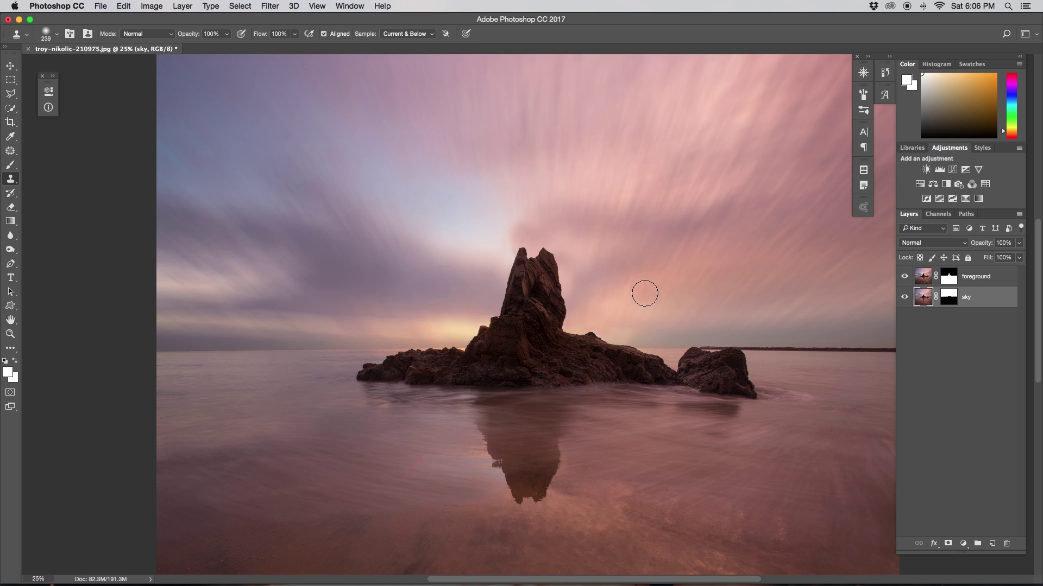
pyautogui.scroll(2, 670, 296)
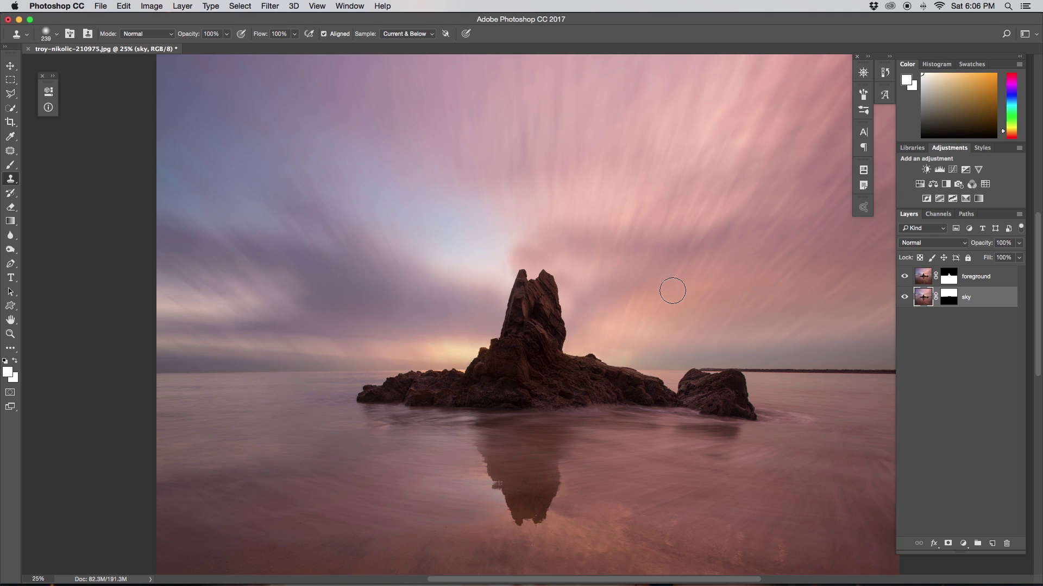
# - Zoom to 100% on the rock spire and ready a resized Brush on the sky mask
pyautogui.press('super+equal')
pyautogui.press('super+equal')
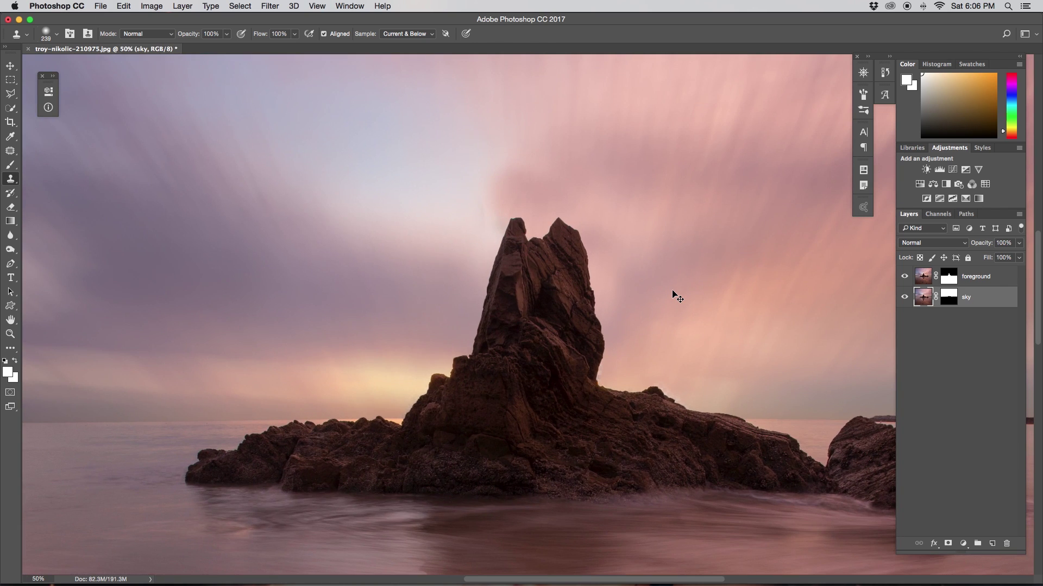
pyautogui.press('super+equal')
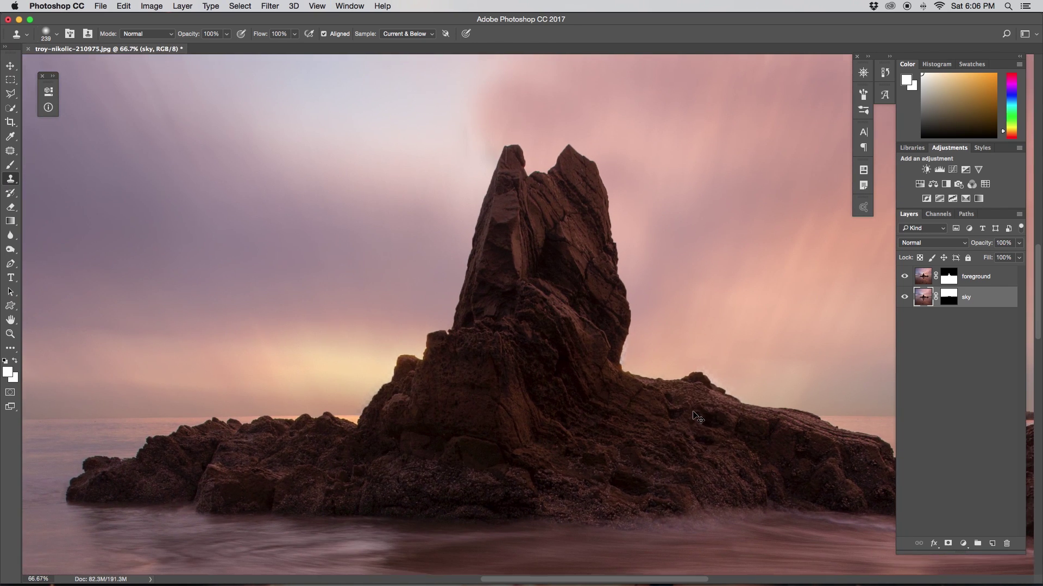
pyautogui.press('super+equal')
pyautogui.hscroll(3, 738, 408)
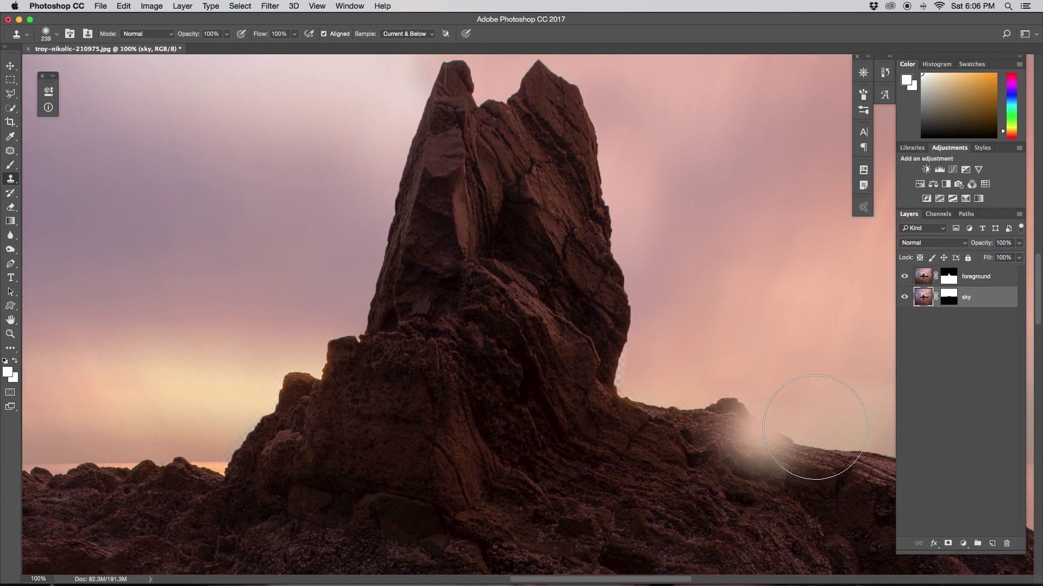
pyautogui.click(953, 303)
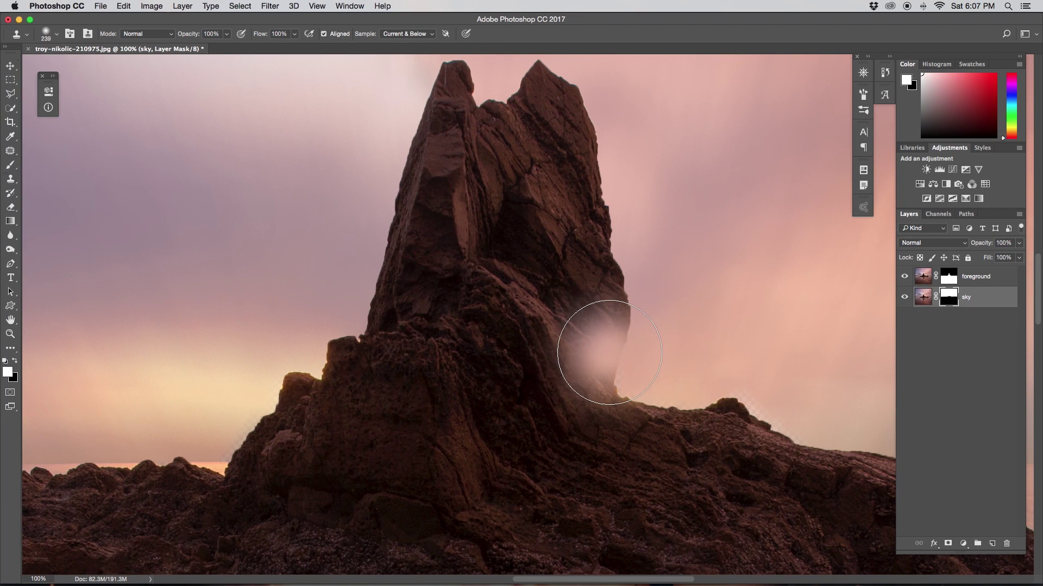
pyautogui.press('b')
pyautogui.moveTo(695, 352); pyautogui.dragTo(568, 367)
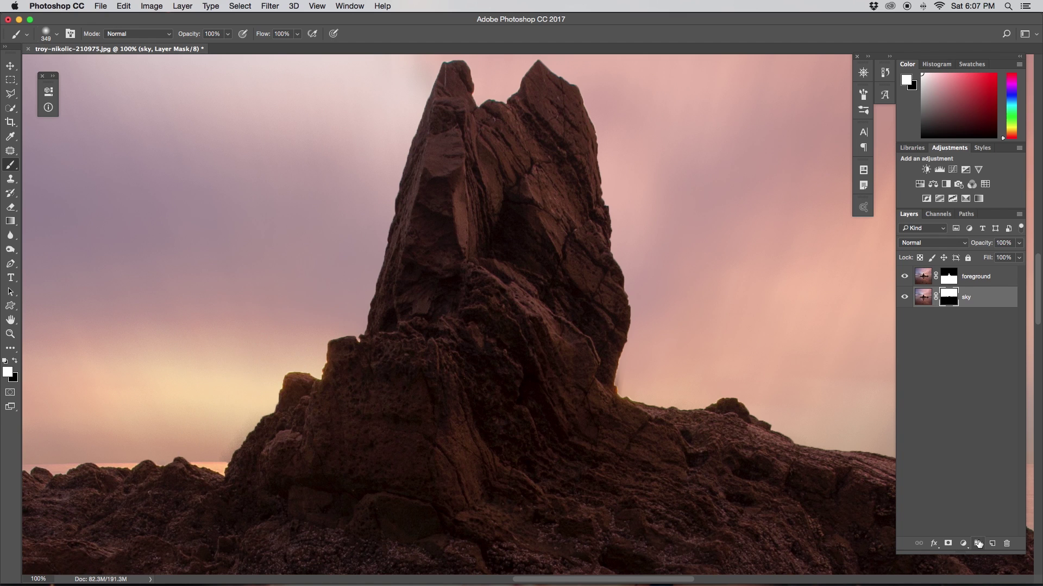
# - Clone sky along the rock's left shoulder with a 129 Clone Stamp, then fit the image on screen
pyautogui.click(924, 298)
pyautogui.press('s')
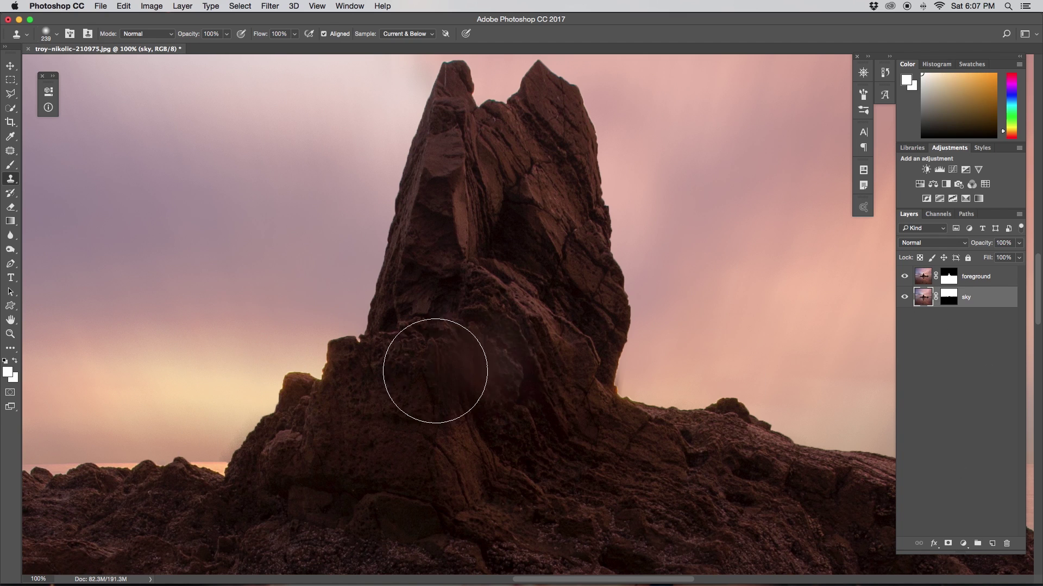
pyautogui.keyDown('alt'); pyautogui.click(233, 387); pyautogui.keyUp('alt')
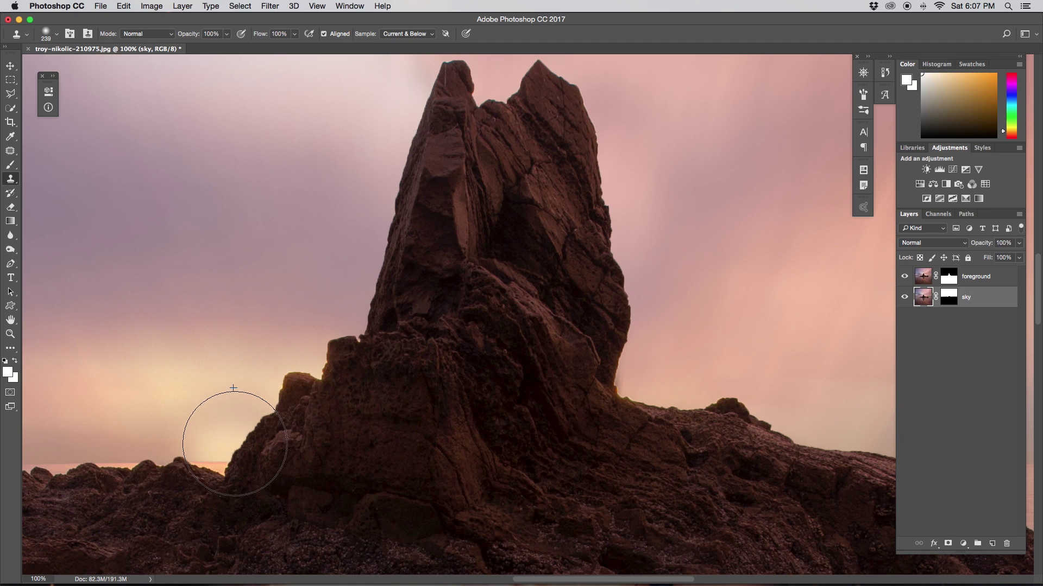
pyautogui.moveTo(204, 424)
pyautogui.keyDown('ctrl'); pyautogui.keyDown('alt'); pyautogui.mouseDown()
pyautogui.moveTo(210, 433)
pyautogui.moveTo(198, 430)
pyautogui.mouseUp(); pyautogui.keyUp('alt'); pyautogui.keyUp('ctrl')
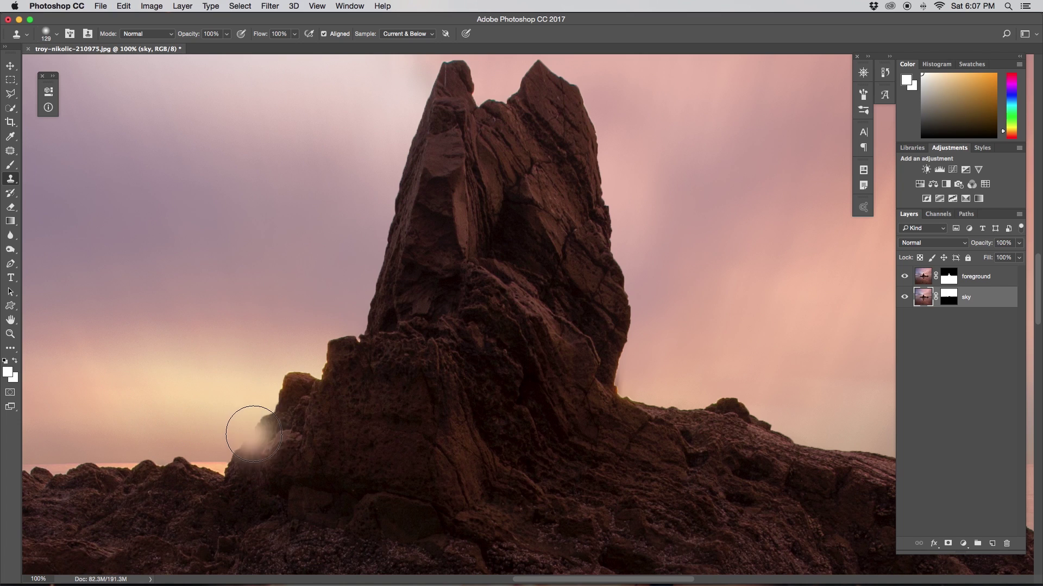
pyautogui.keyDown('alt'); pyautogui.click(248, 394); pyautogui.keyUp('alt')
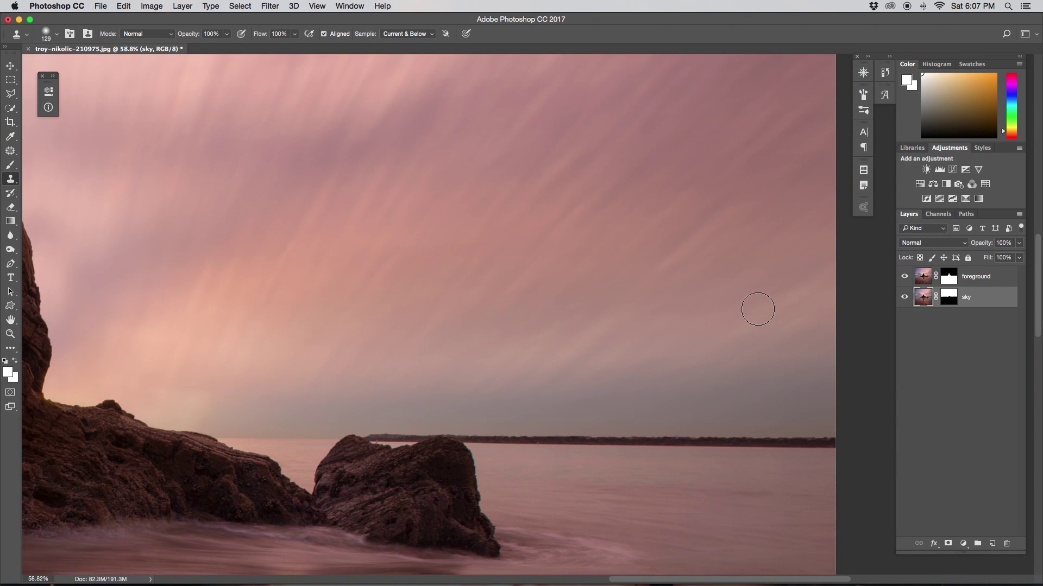
pyautogui.hscroll(-15, 755, 309)
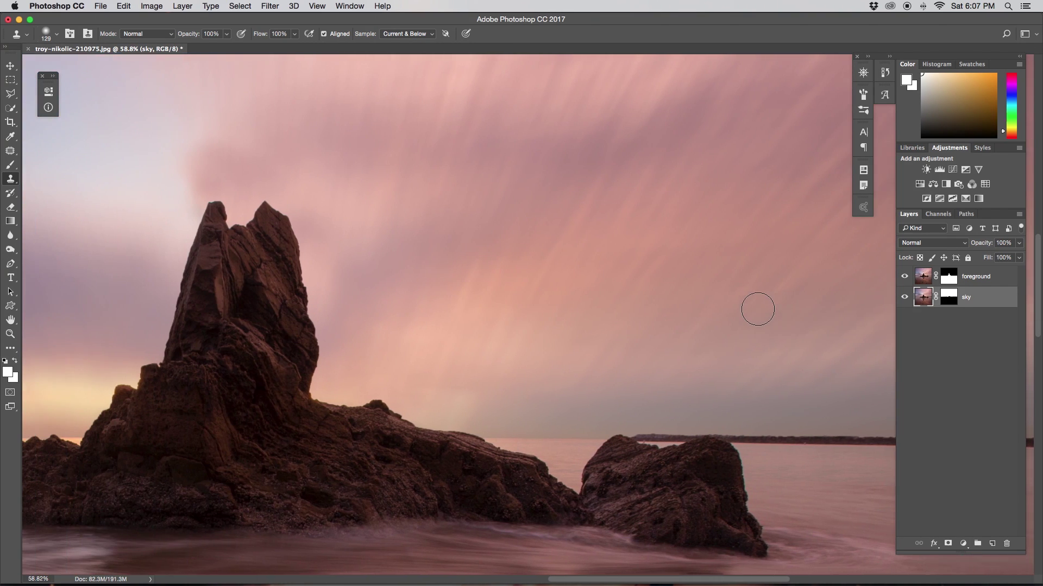
pyautogui.hscroll(-15, 751, 309)
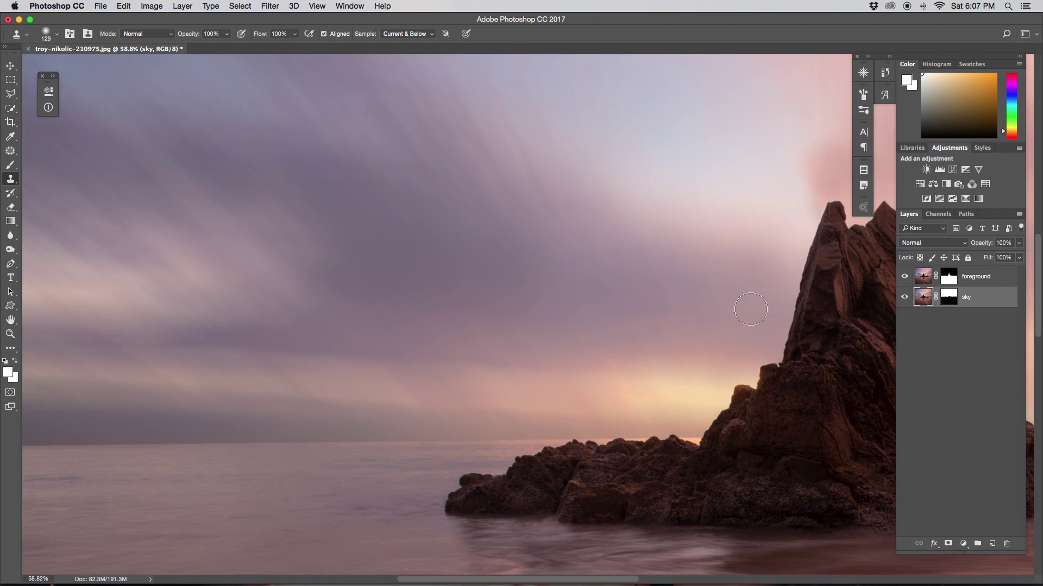
pyautogui.hscroll(10, 750, 309)
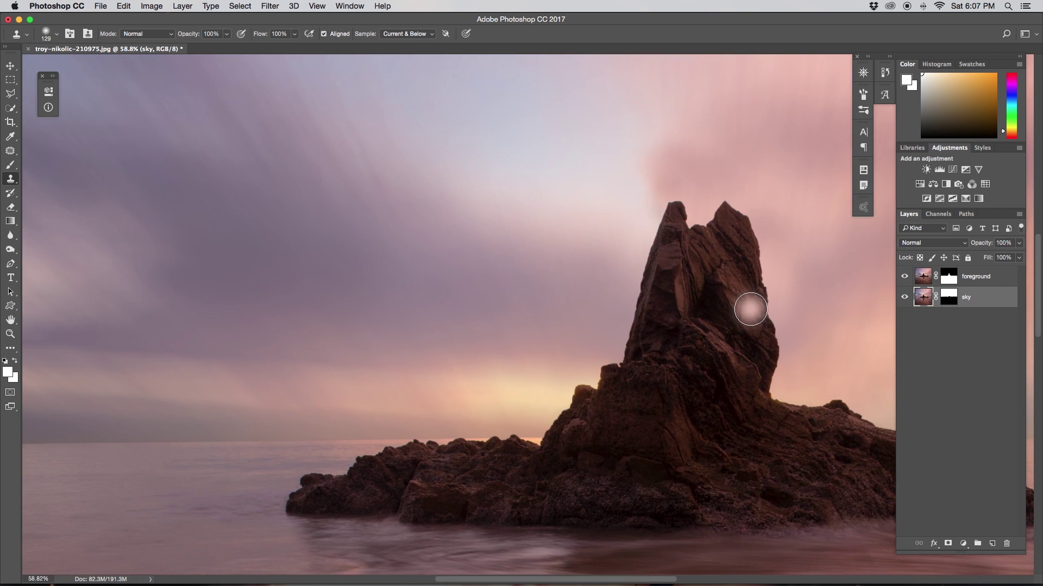
pyautogui.press('super+0')
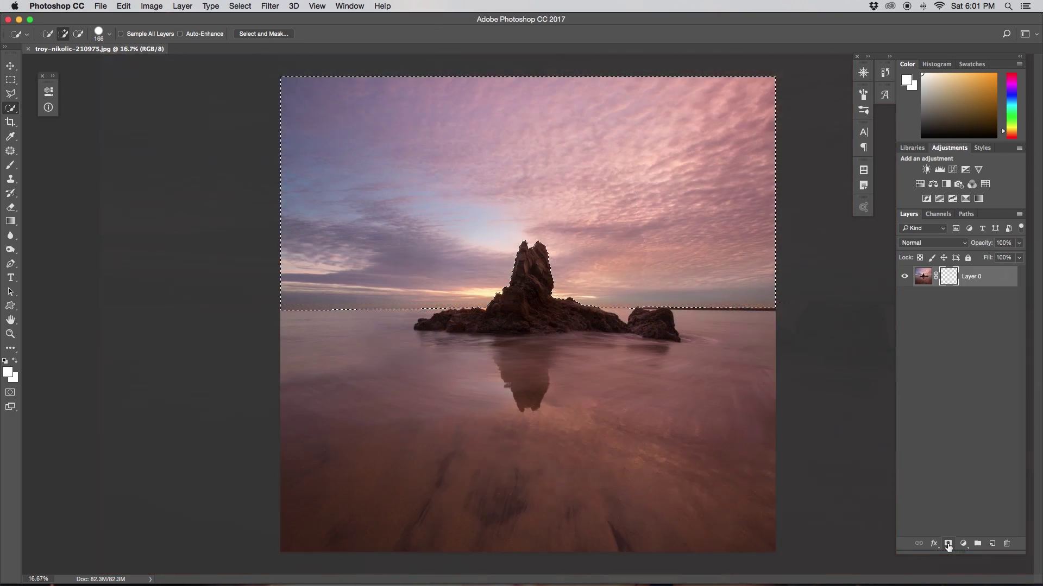
# - Re-mask the sky, apply the zoom radial blur, mask over the peak and clone out the ghost
pyautogui.click(951, 545)
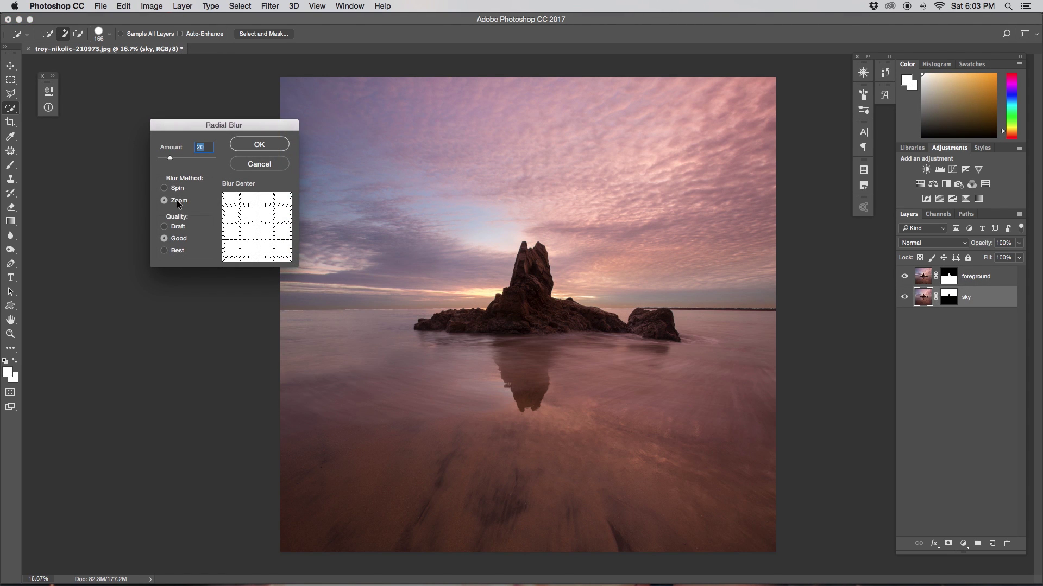
pyautogui.click(260, 144)
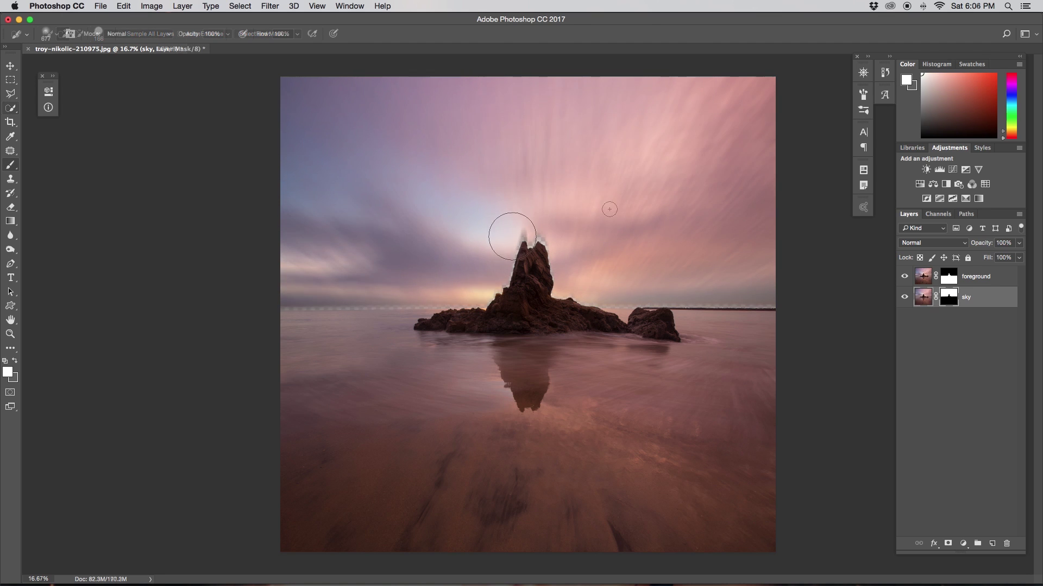
pyautogui.moveTo(500, 233)
pyautogui.mouseDown()
pyautogui.moveTo(539, 255)
pyautogui.moveTo(543, 280)
pyautogui.moveTo(486, 278)
pyautogui.mouseUp()
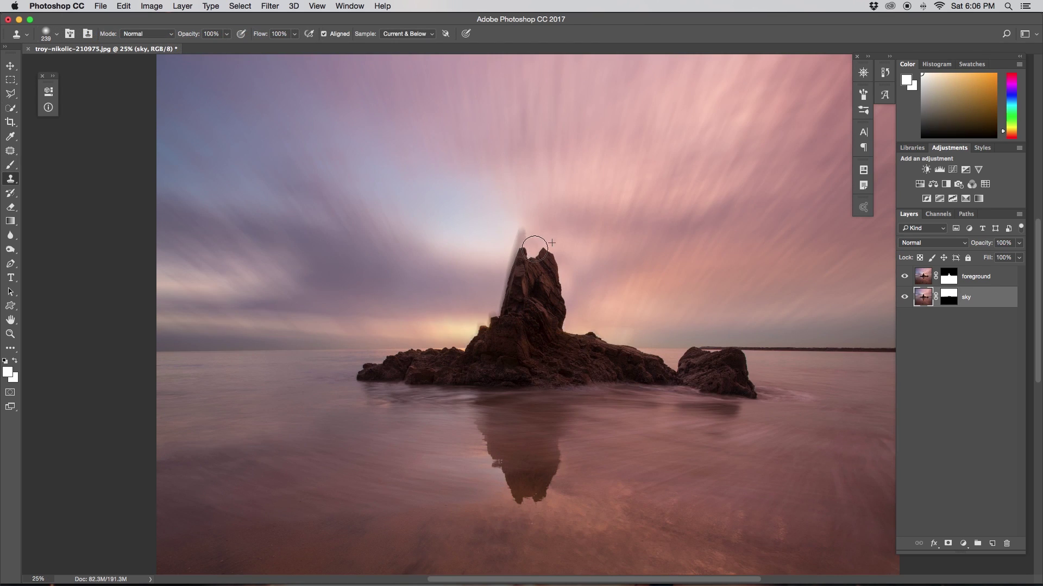
pyautogui.moveTo(535, 249); pyautogui.dragTo(521, 225)
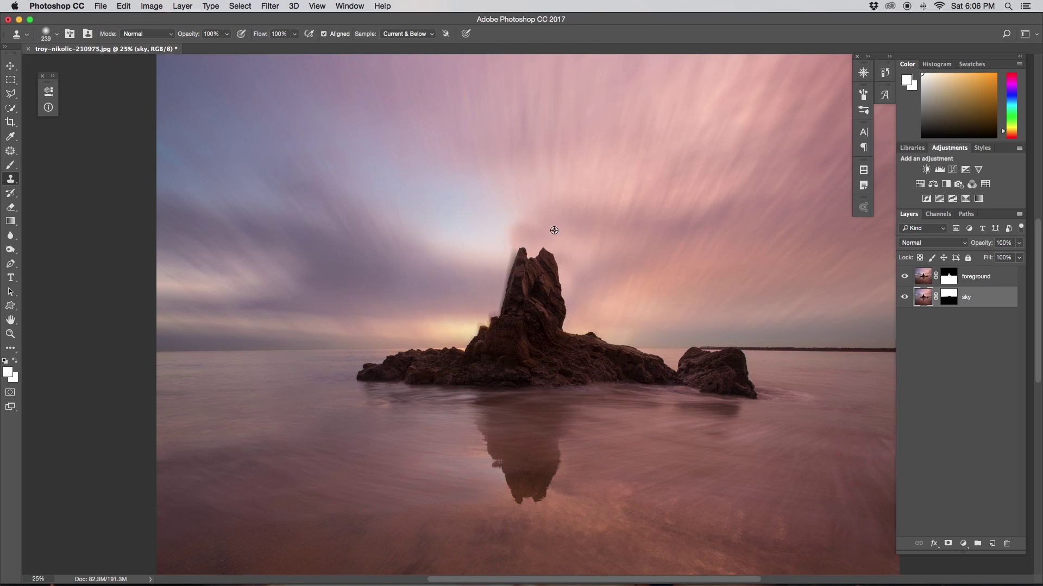